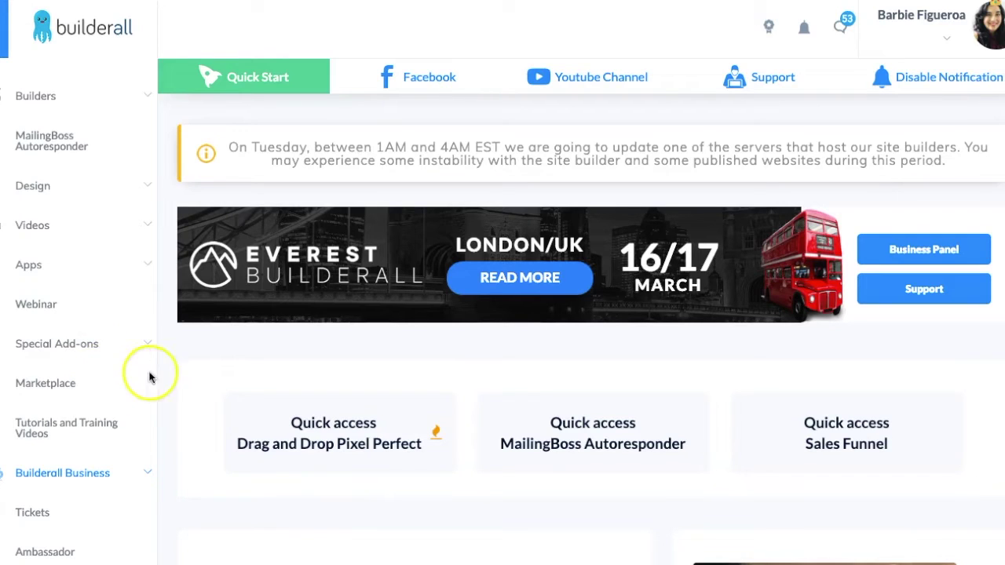
- Open the Webinar section and look through the existing webinars
{"action": "left_click", "coordinate": [35, 308]}
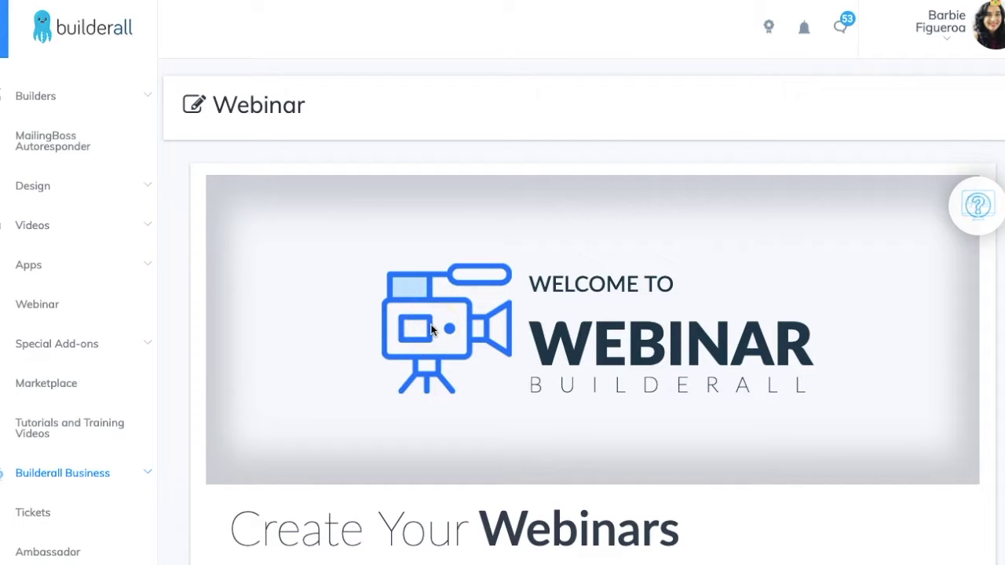
{"action": "scroll", "coordinate": [431, 330], "scroll_direction": "down", "scroll_amount": 5}
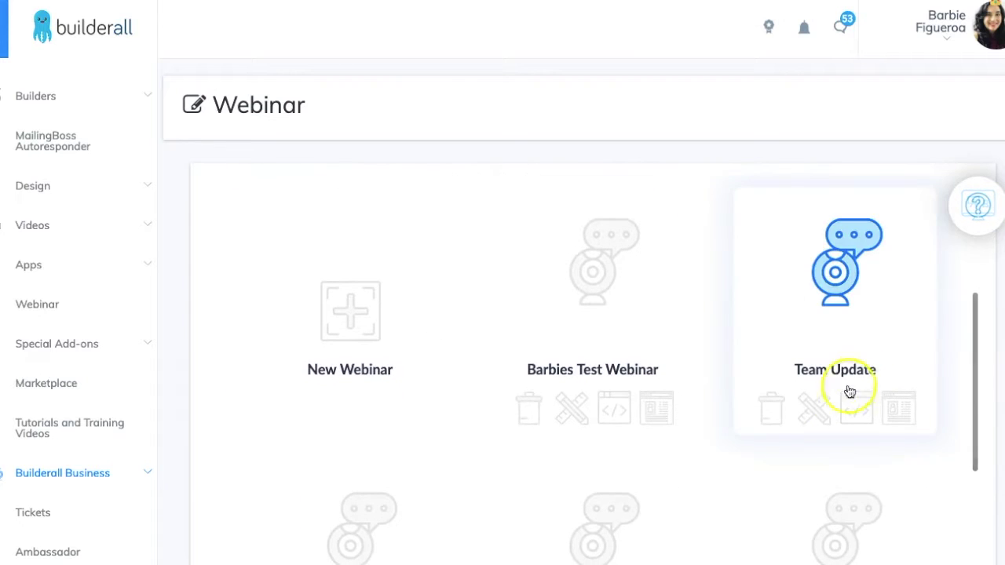
{"action": "scroll", "coordinate": [837, 409], "scroll_direction": "down", "scroll_amount": 4}
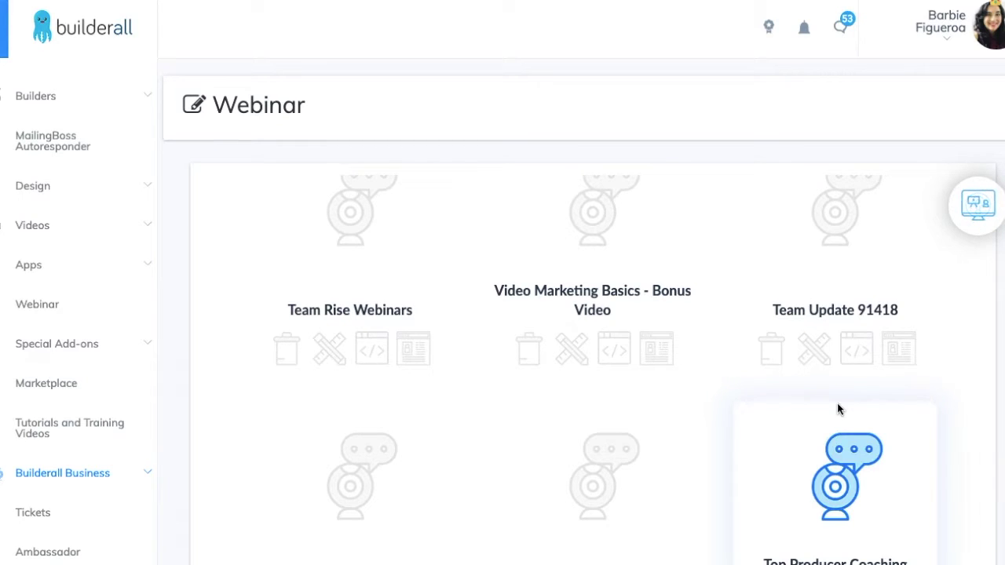
{"action": "scroll", "coordinate": [498, 314], "scroll_direction": "up", "scroll_amount": 3}
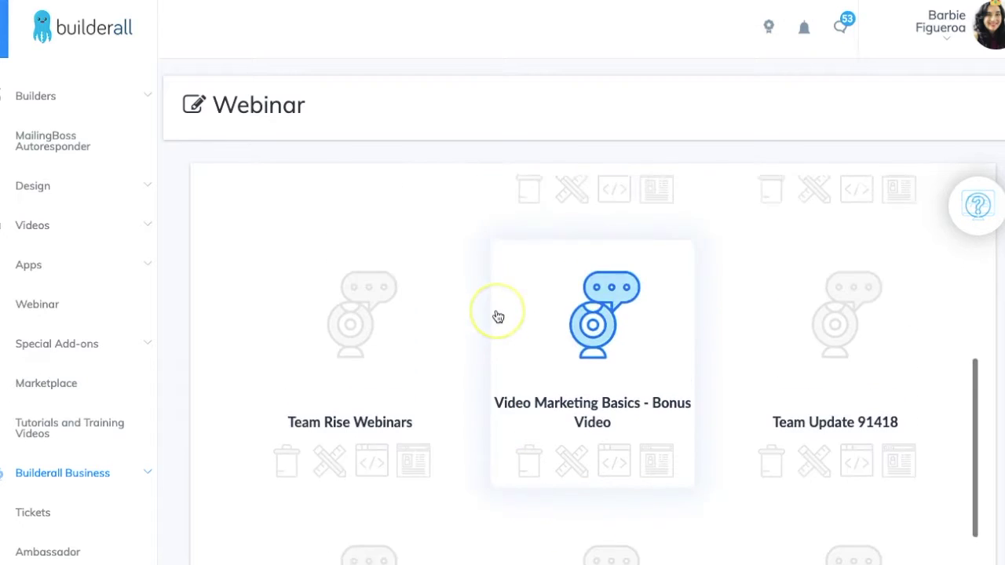
{"action": "scroll", "coordinate": [497, 316], "scroll_direction": "up", "scroll_amount": 1}
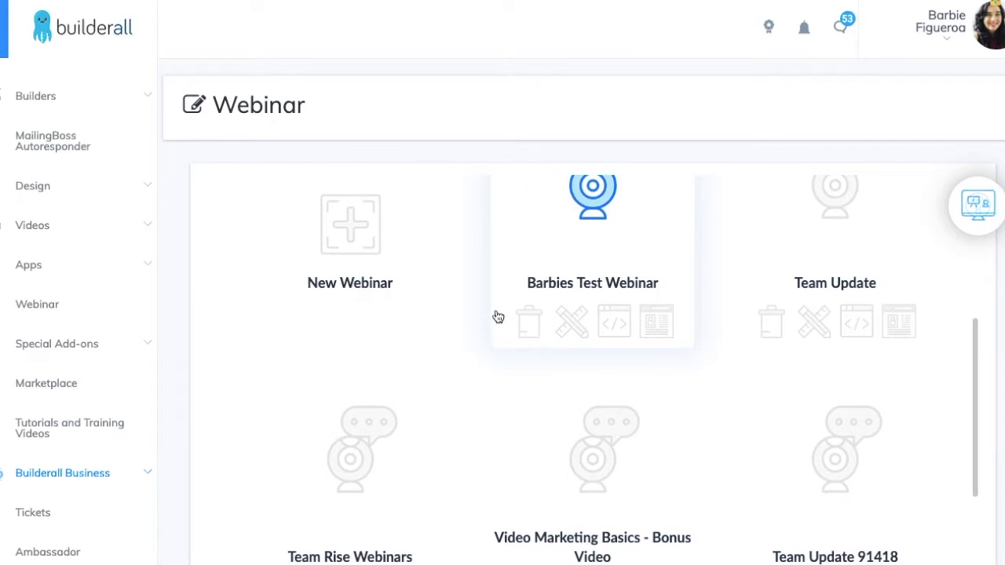
{"action": "scroll", "coordinate": [828, 294], "scroll_direction": "down", "scroll_amount": 3}
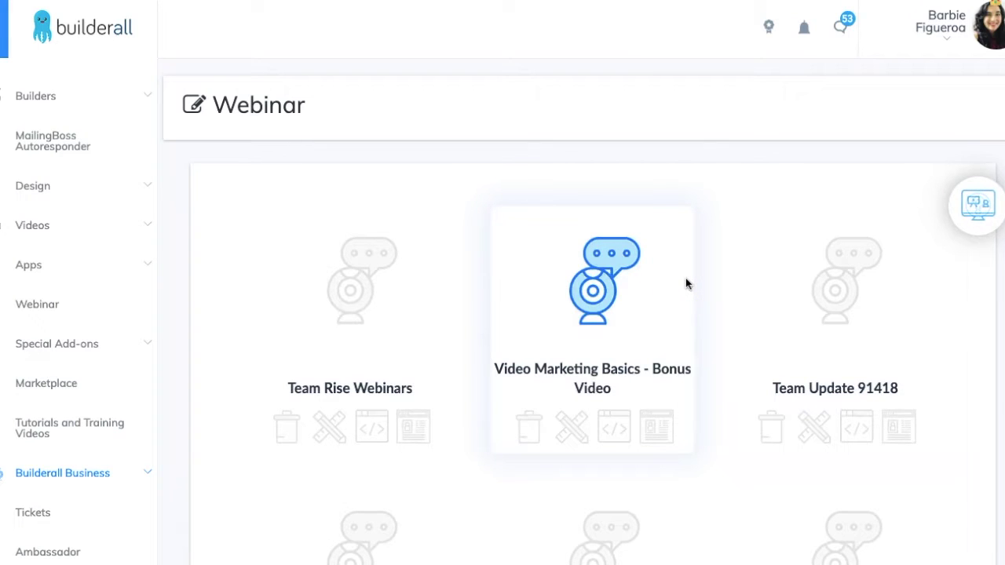
{"action": "scroll", "coordinate": [686, 278], "scroll_direction": "up", "scroll_amount": 5}
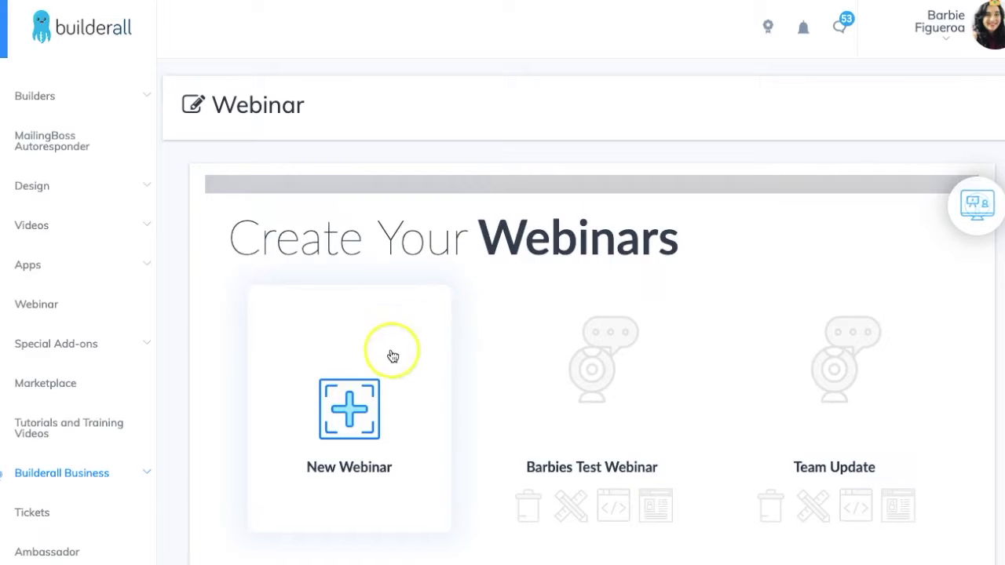
- Start a new webinar and name it "Team WHOPPER Update 31119"
{"action": "left_click", "coordinate": [355, 408]}
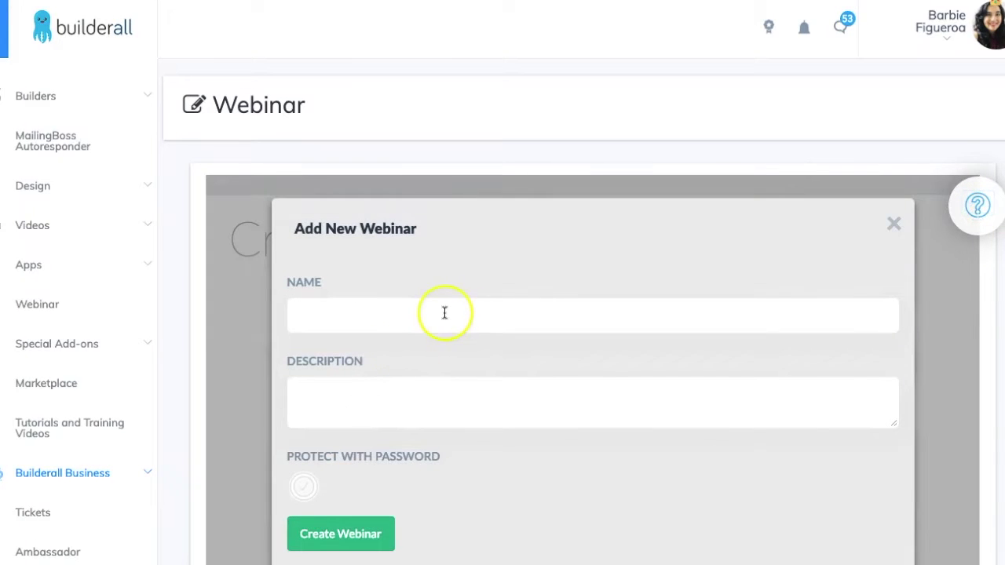
{"action": "left_click", "coordinate": [445, 313]}
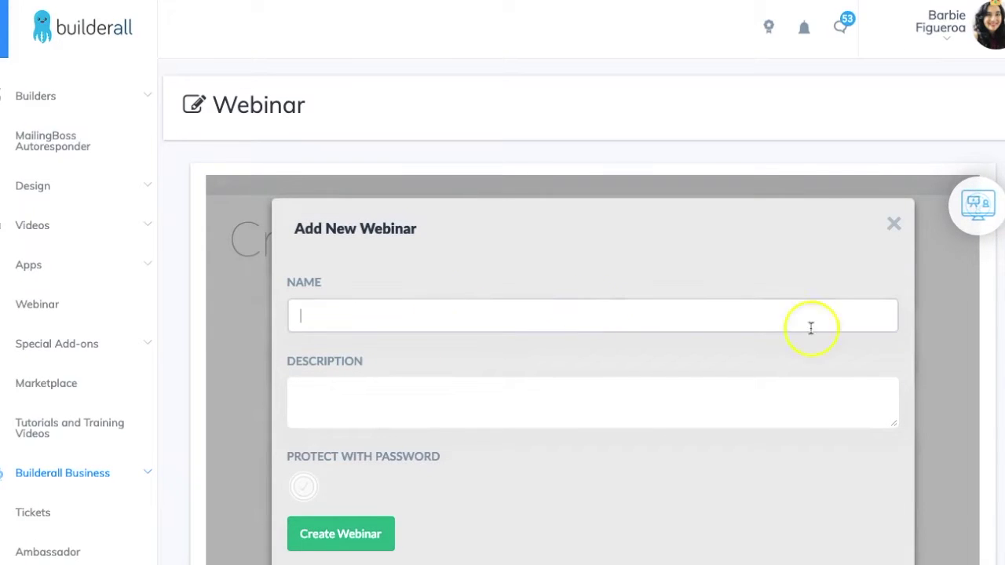
{"action": "type", "text": "Team WHIPP"}
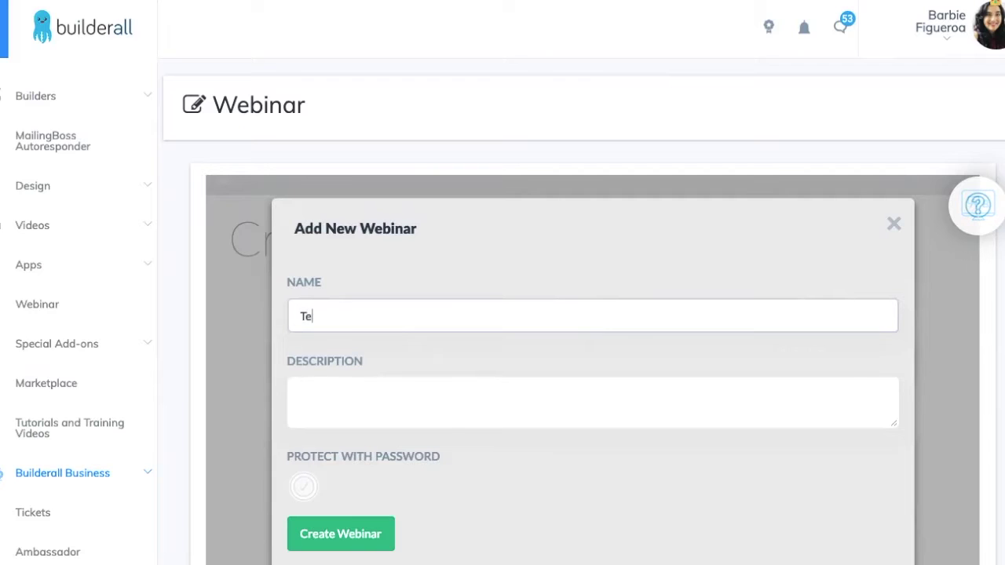
{"action": "key", "text": "BackSpace"}
{"action": "key", "text": "BackSpace"}
{"action": "key", "text": "BackSpace"}
{"action": "type", "text": "OPPER Update"}
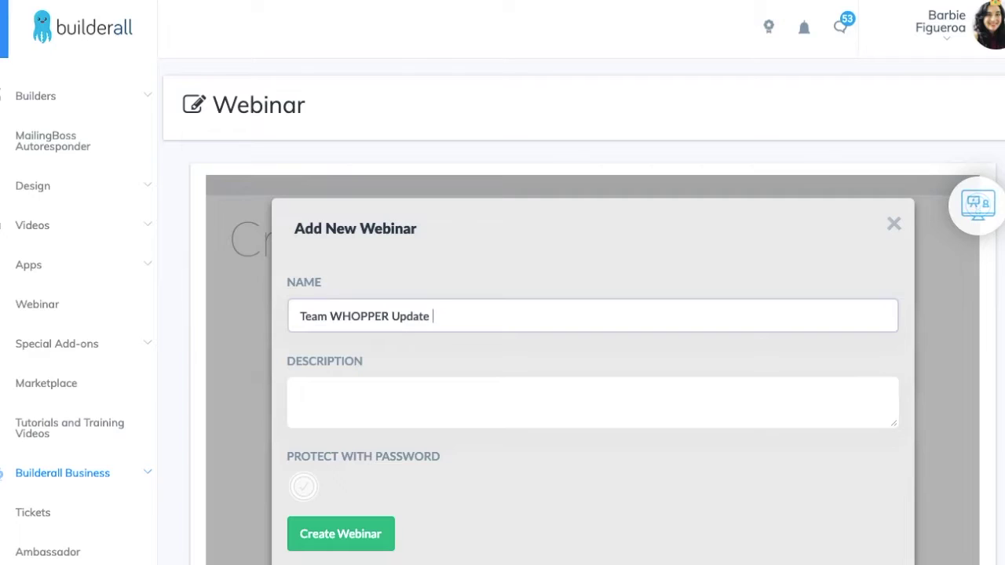
{"action": "type", "text": " 3"}
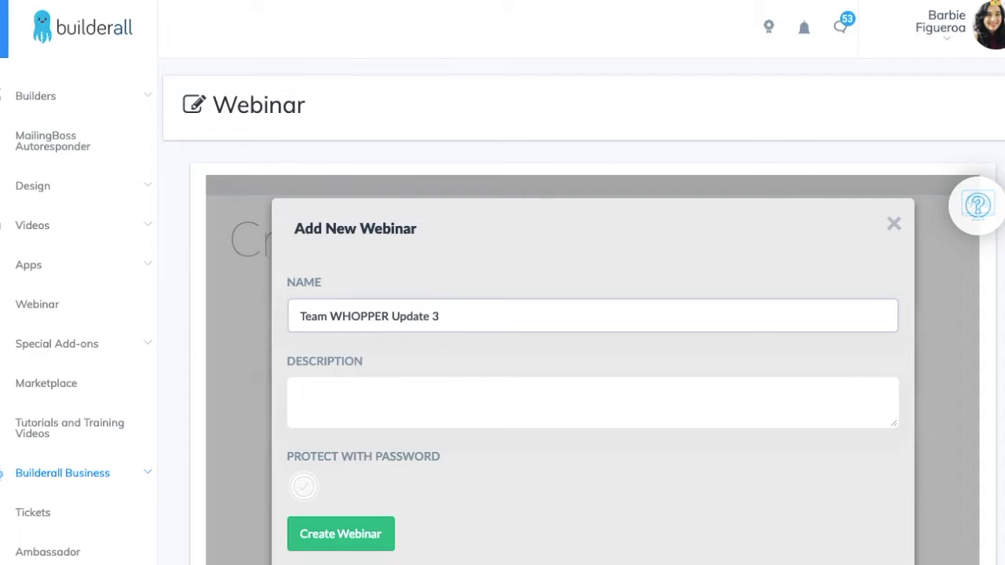
{"action": "type", "text": "1119"}
- Add the description "Update My Team on a HUGE Surprise that's coming!" and create the webinar
{"action": "left_click", "coordinate": [437, 398]}
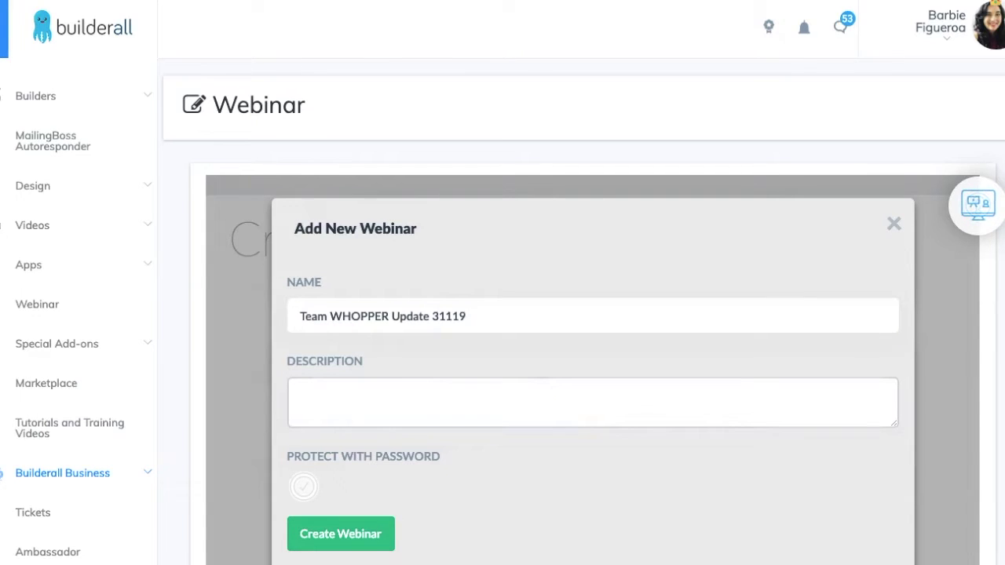
{"action": "type", "text": "Update My Team on a HUGE Surp"}
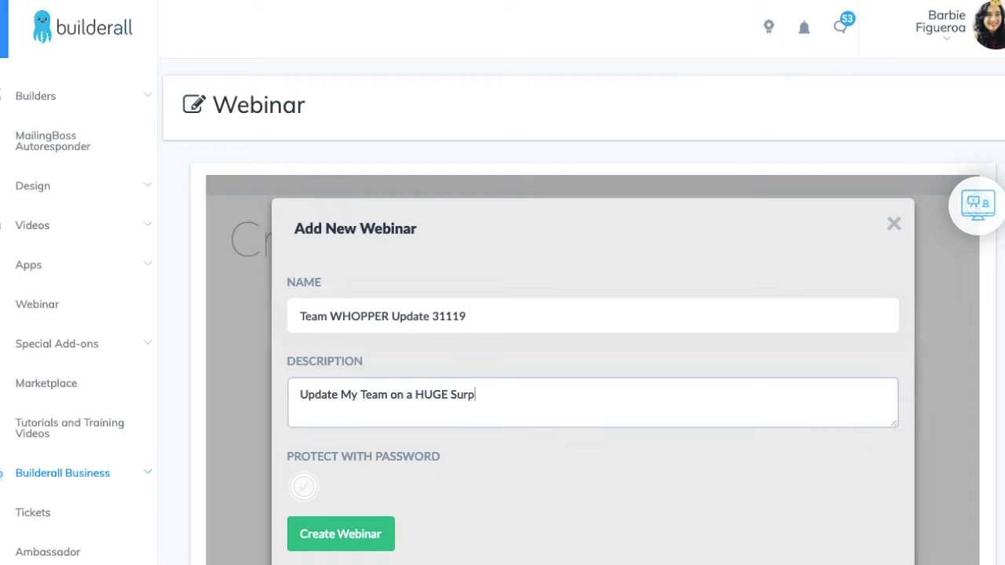
{"action": "type", "text": "rise that's coming!"}
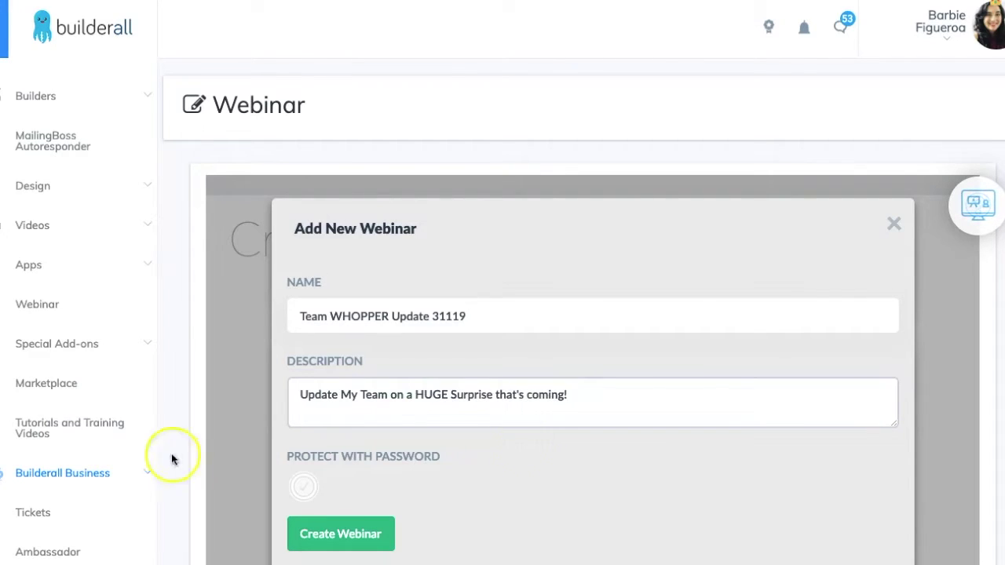
{"action": "left_click", "coordinate": [352, 537]}
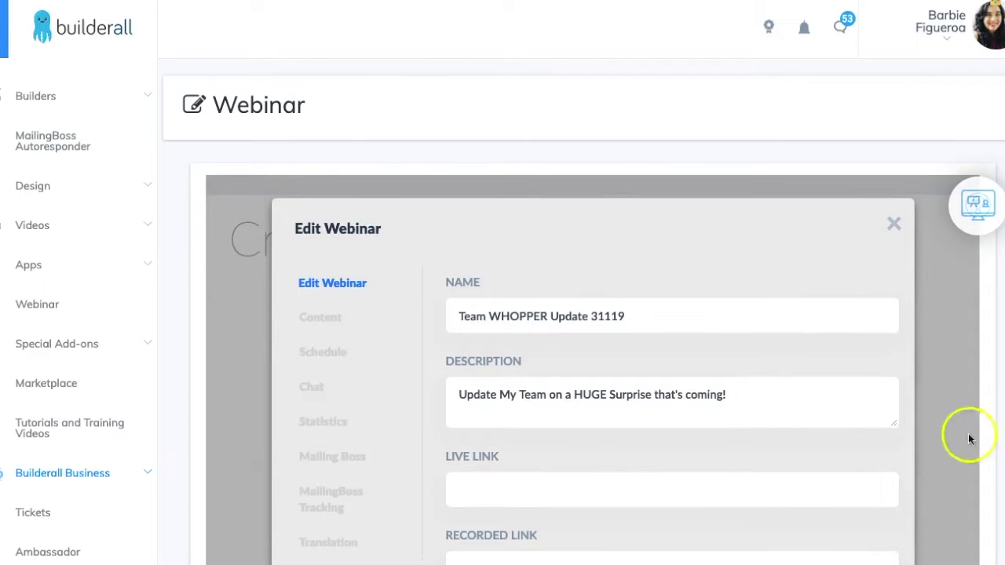
- Review the webinar's general settings, including links, email signature, password protection and date format
{"action": "scroll", "coordinate": [981, 403], "scroll_direction": "down", "scroll_amount": 3}
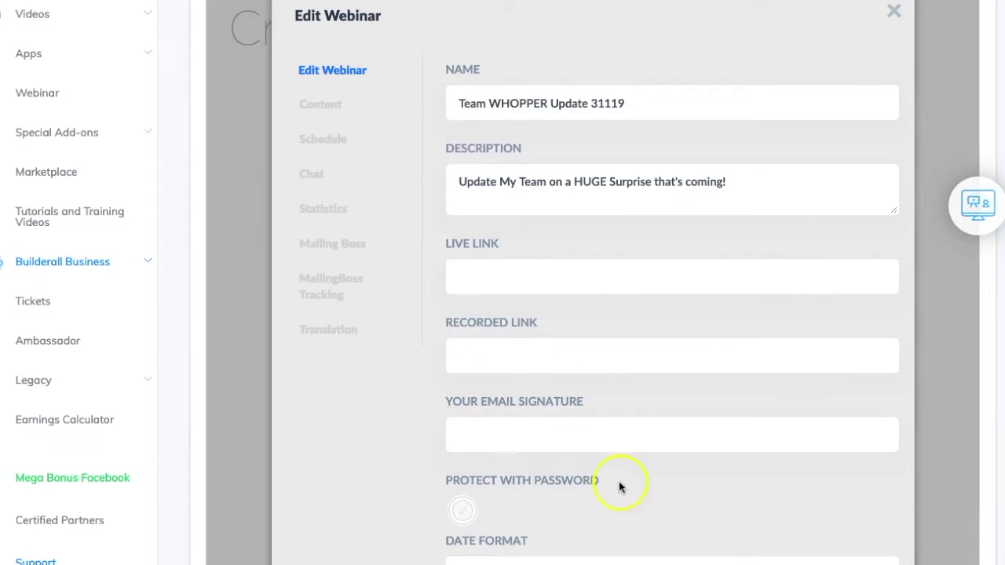
{"action": "scroll", "coordinate": [614, 495], "scroll_direction": "down", "scroll_amount": 1}
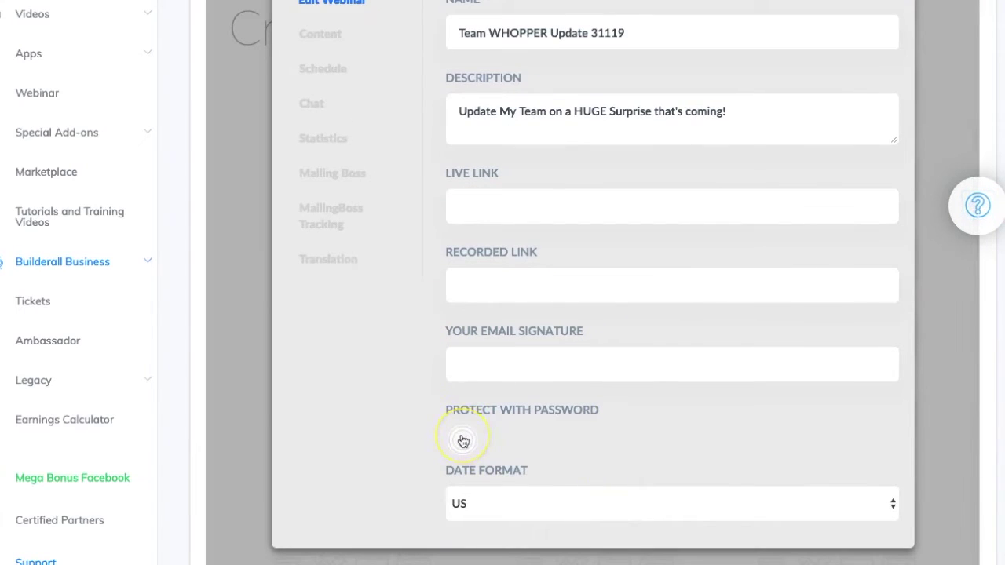
{"action": "left_click", "coordinate": [464, 441]}
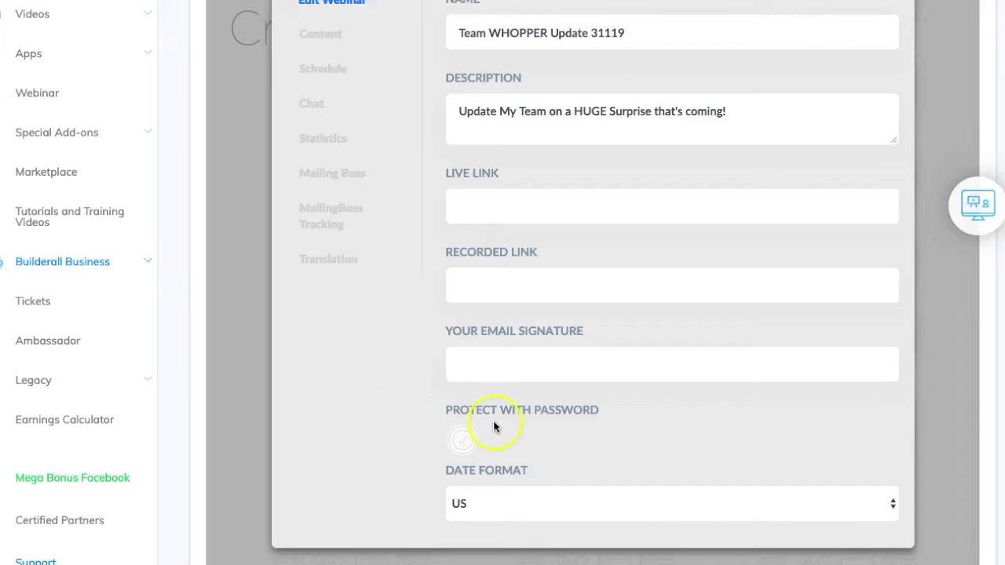
{"action": "scroll", "coordinate": [494, 425], "scroll_direction": "up", "scroll_amount": 1}
{"action": "scroll", "coordinate": [493, 424], "scroll_direction": "up", "scroll_amount": 1}
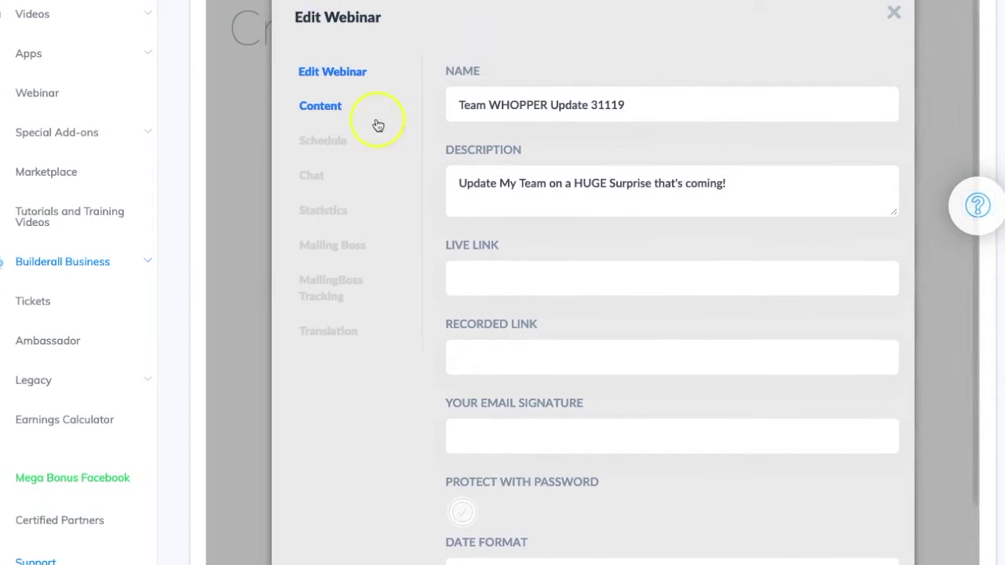
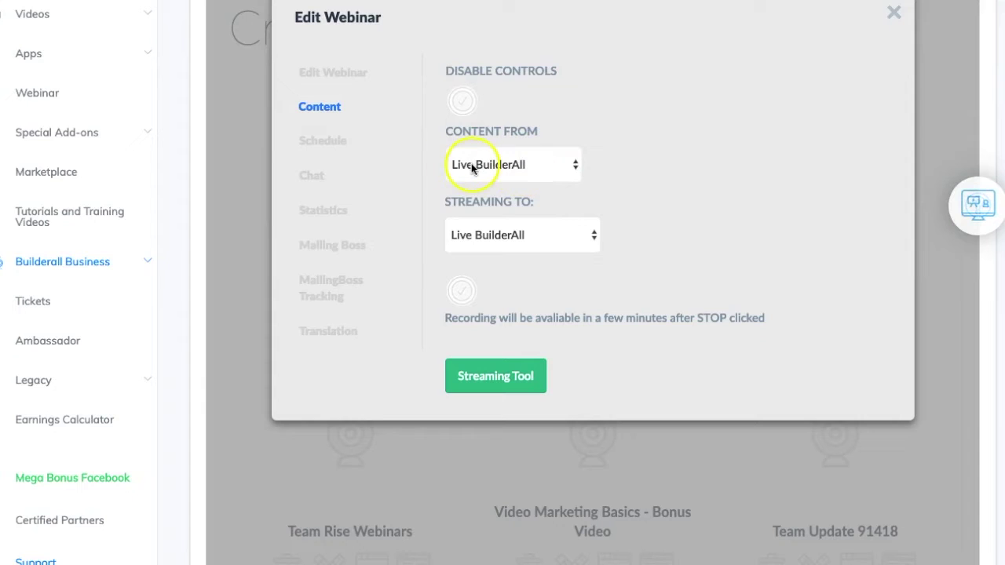
- In the webinar's content settings, set the content source to "Upload video from computer"
{"action": "left_click", "coordinate": [554, 166]}
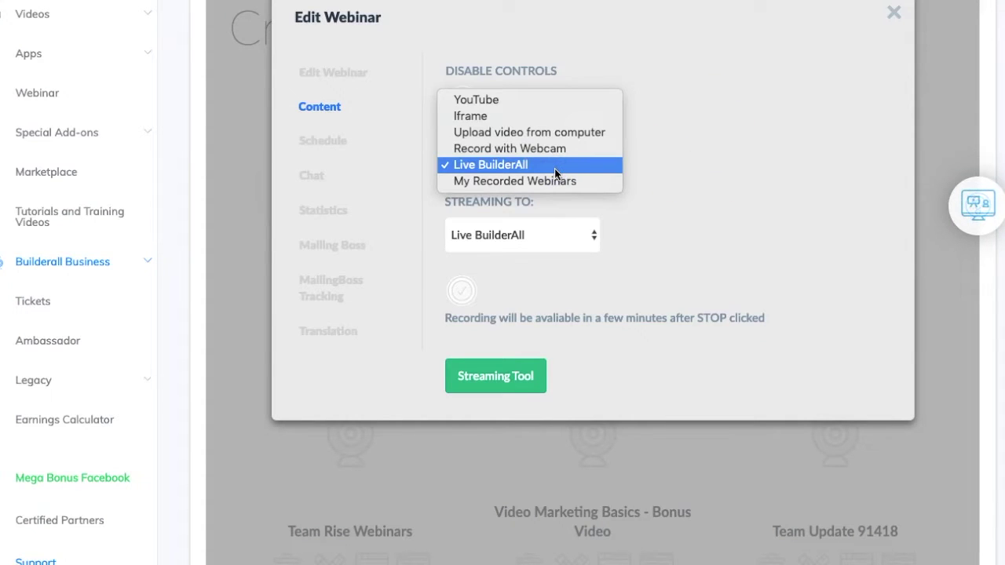
{"action": "left_click", "coordinate": [546, 186]}
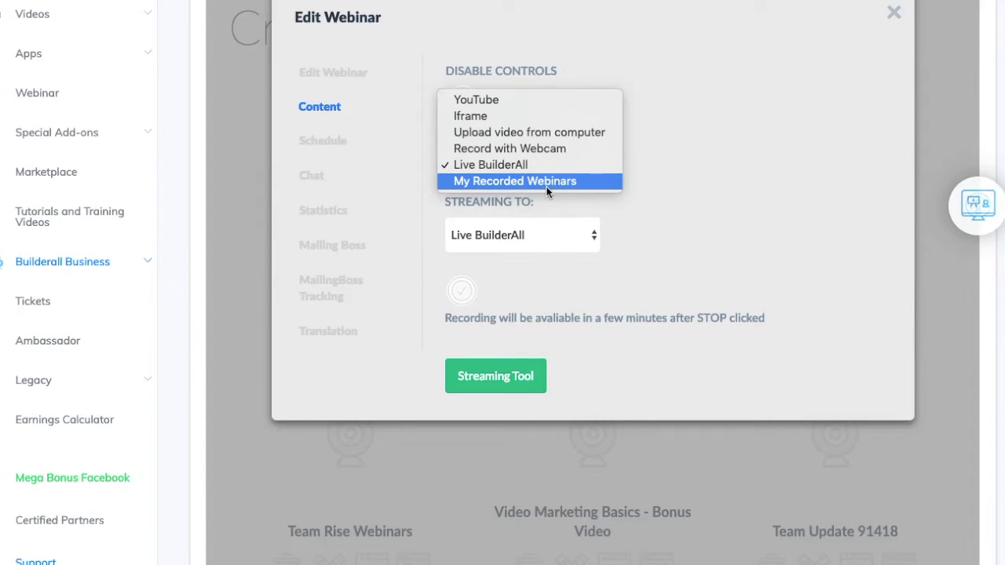
{"action": "left_click_drag", "start_coordinate": [546, 186], "coordinate": [482, 101]}
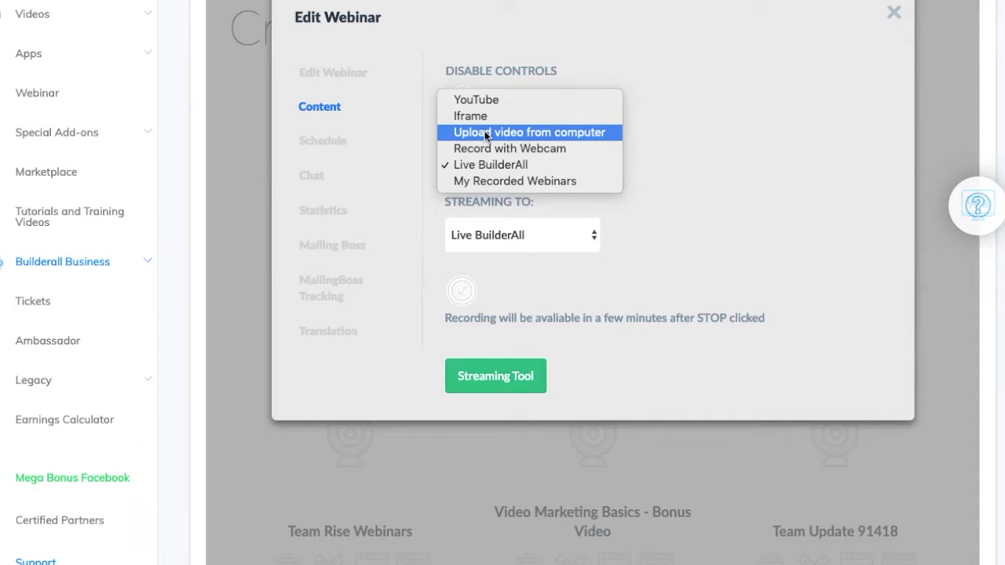
{"action": "left_click", "coordinate": [509, 149]}
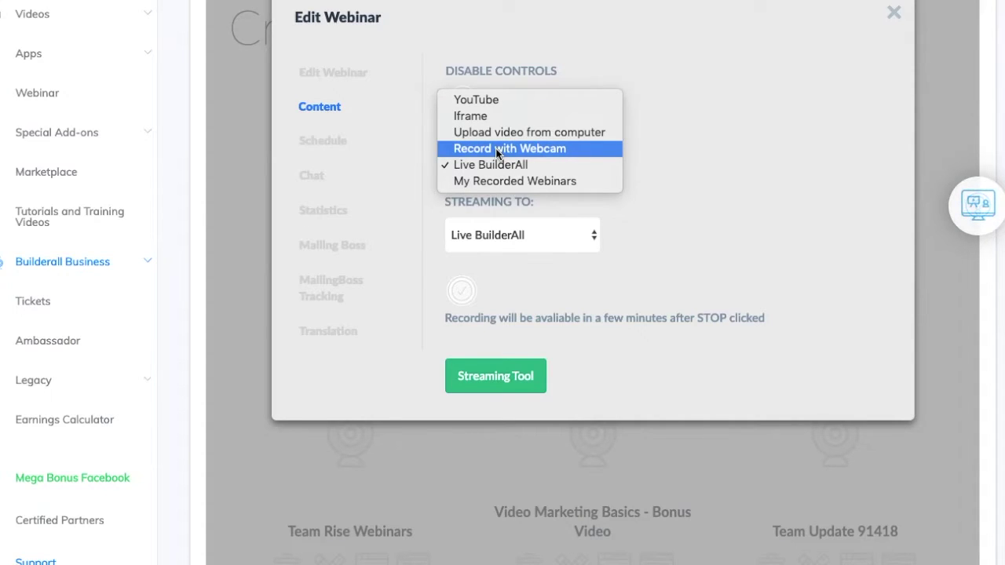
{"action": "left_click", "coordinate": [497, 133]}
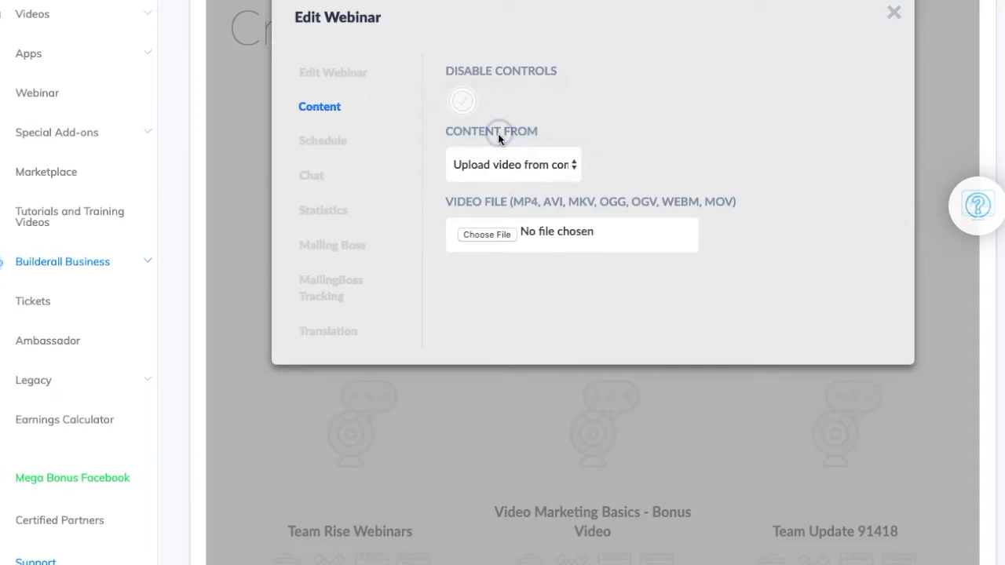
- Upload the video file TeamRiseWhopperUpdate-31119.mp4 from the Desktop folder as the webinar content
{"action": "left_click", "coordinate": [474, 234]}
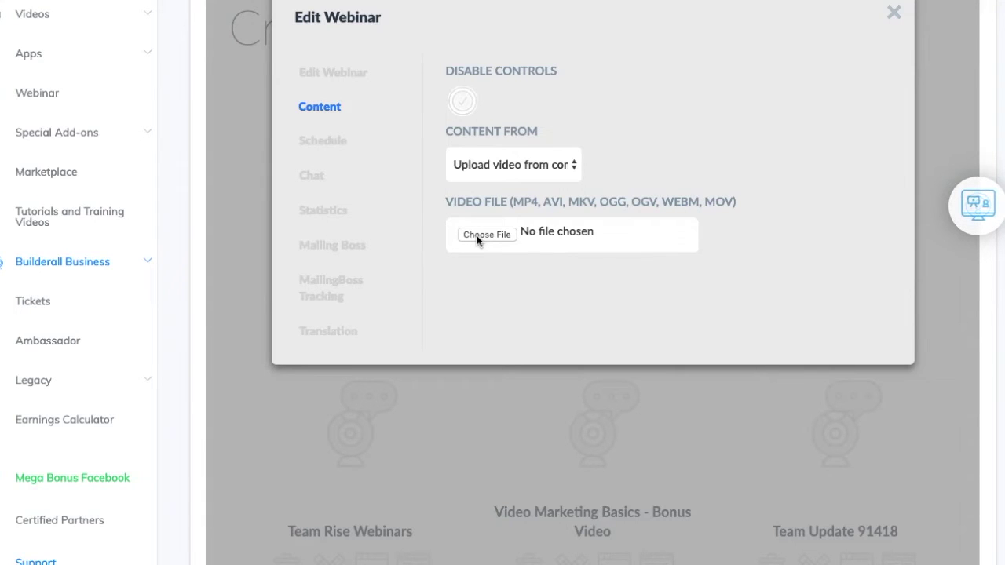
{"action": "left_click", "coordinate": [476, 241]}
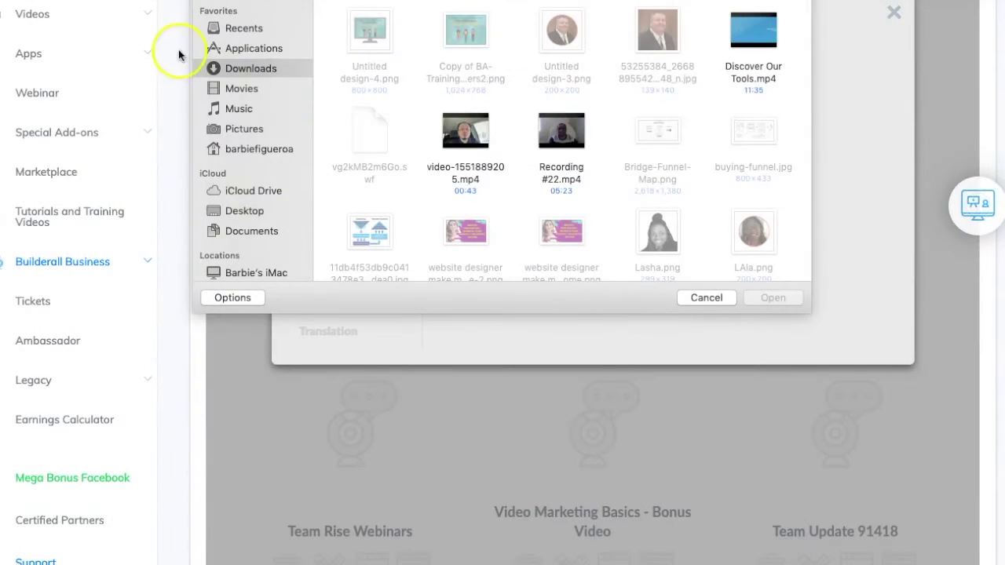
{"action": "left_click", "coordinate": [245, 212]}
{"action": "left_click", "coordinate": [403, 53]}
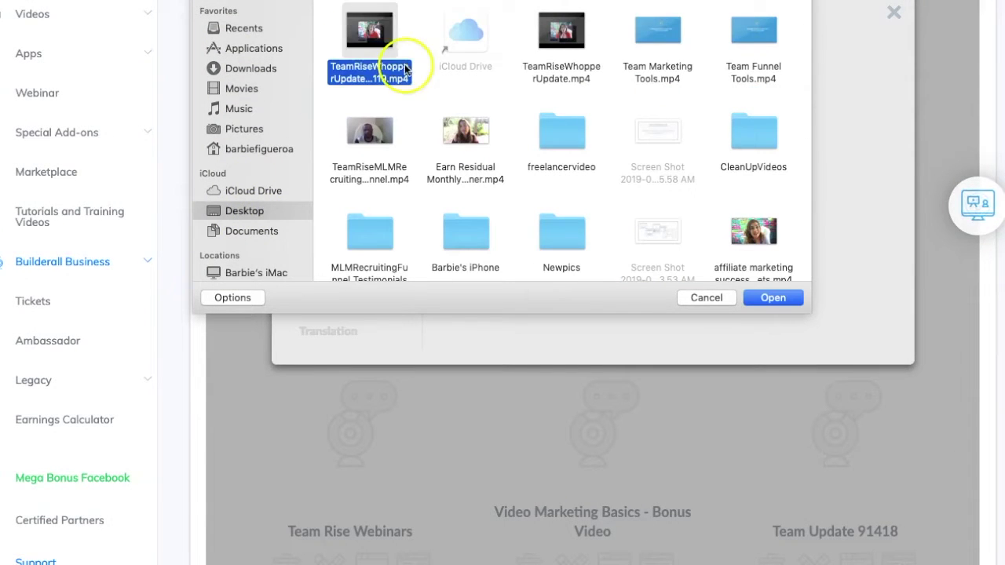
{"action": "left_click", "coordinate": [774, 298]}
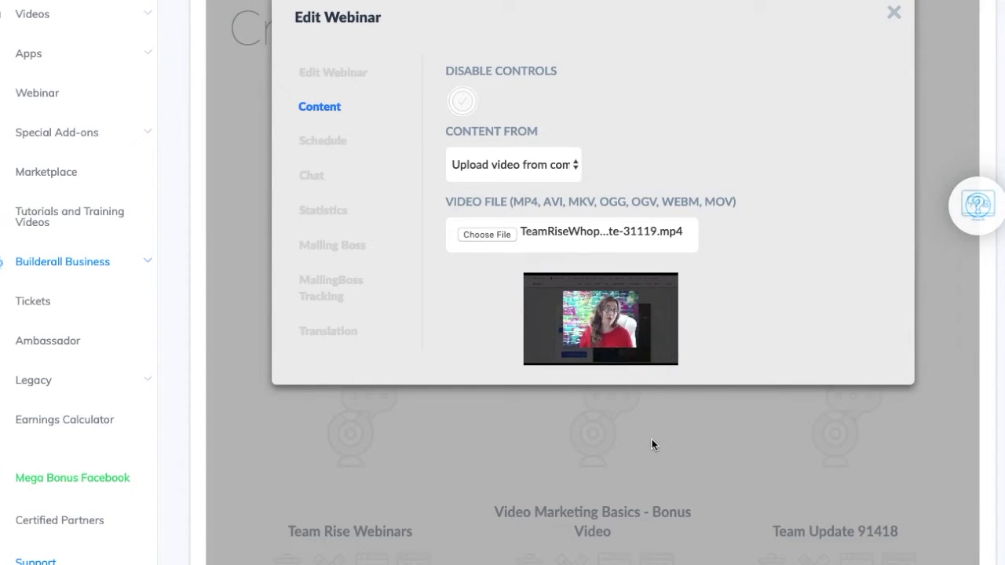
- Review the webinar's schedule and chat settings, and return to its content settings
{"action": "left_click", "coordinate": [331, 147]}
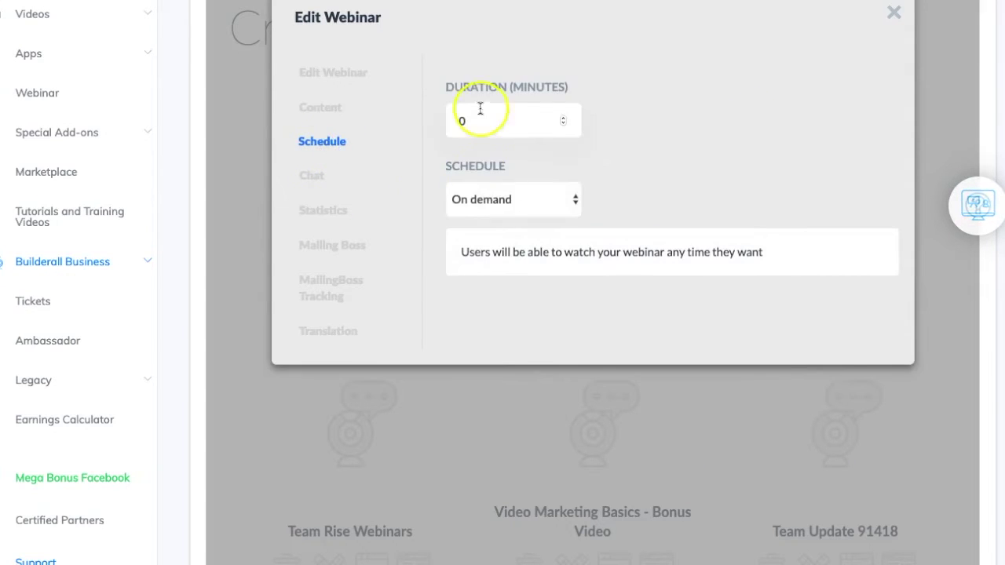
{"action": "left_click", "coordinate": [326, 180]}
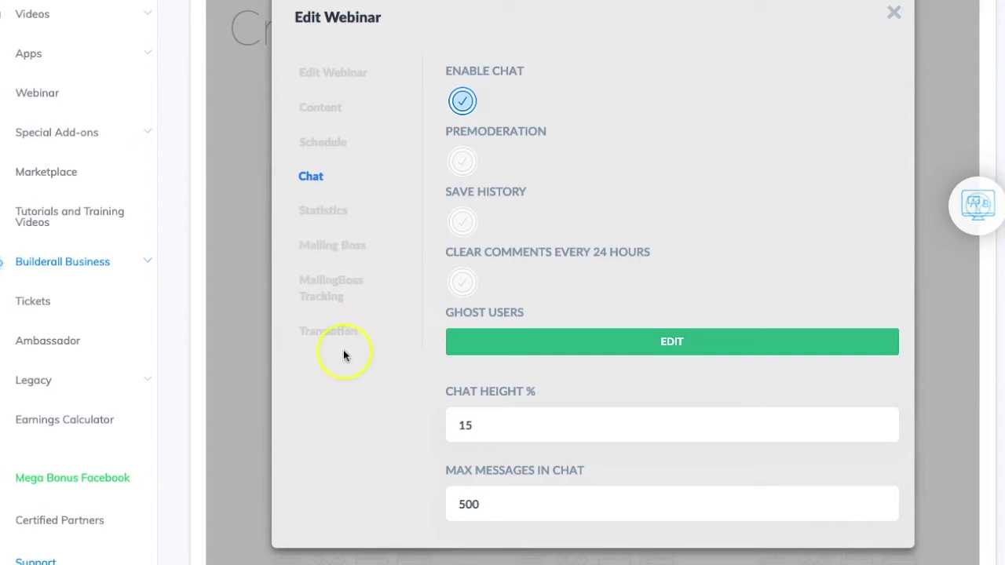
{"action": "scroll", "coordinate": [751, 243], "scroll_direction": "up", "scroll_amount": 2}
{"action": "scroll", "coordinate": [752, 243], "scroll_direction": "down", "scroll_amount": 1}
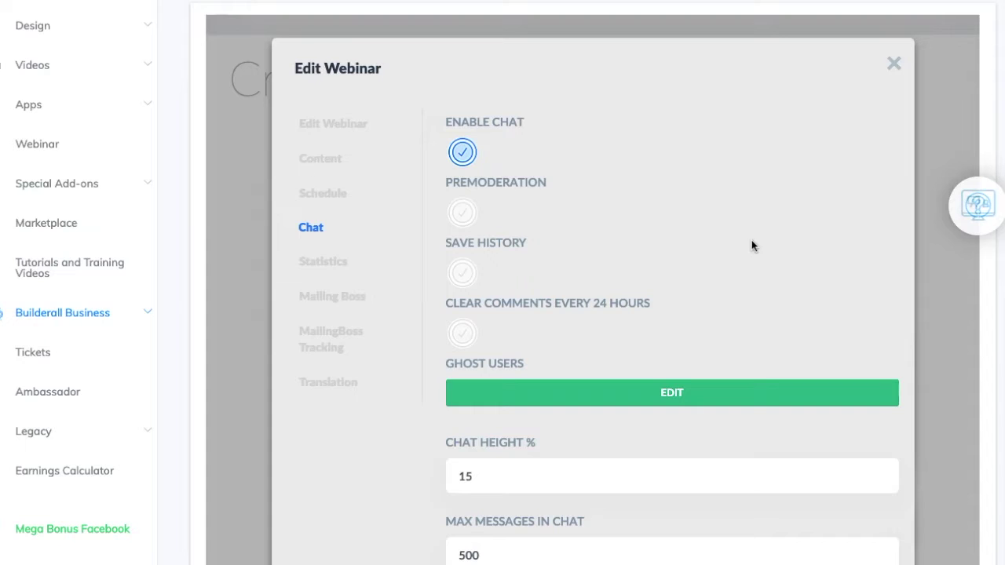
{"action": "scroll", "coordinate": [751, 245], "scroll_direction": "down", "scroll_amount": 1}
{"action": "scroll", "coordinate": [751, 246], "scroll_direction": "up", "scroll_amount": 3}
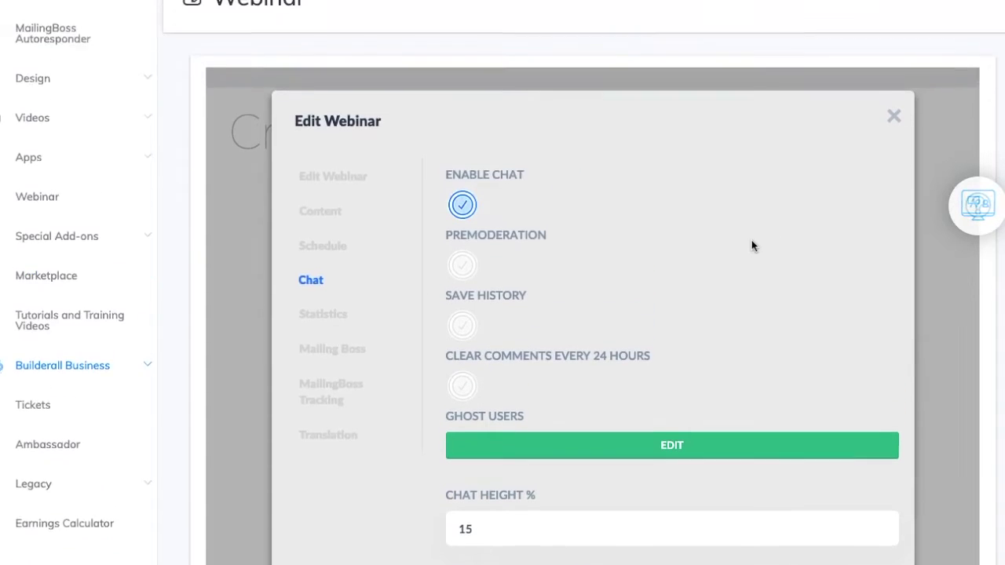
{"action": "left_click", "coordinate": [334, 249]}
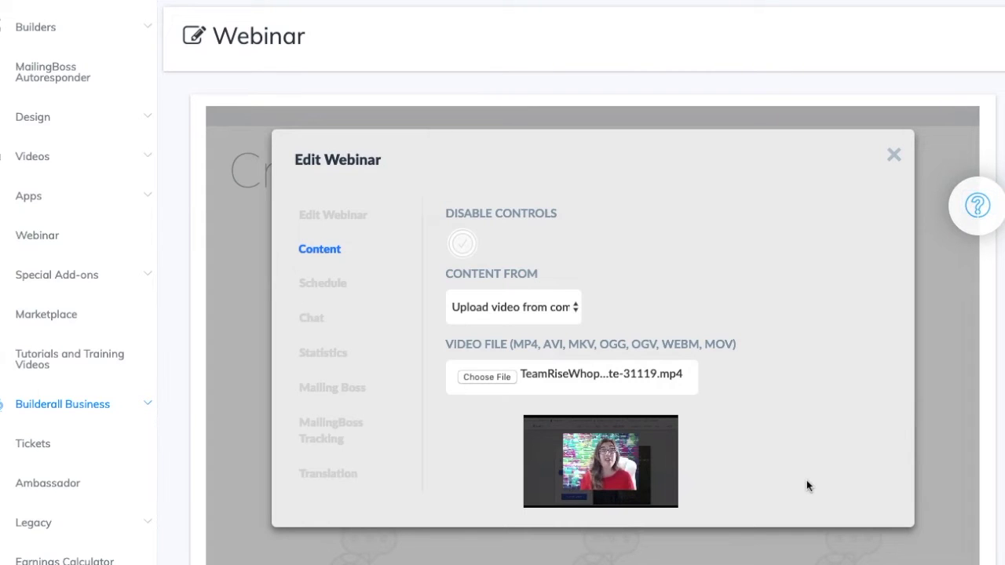
- Start a new Drag and Drop Pixel Perfect website from the Blank Layout Clean template in the Blank Page category
{"action": "left_click", "coordinate": [59, 34]}
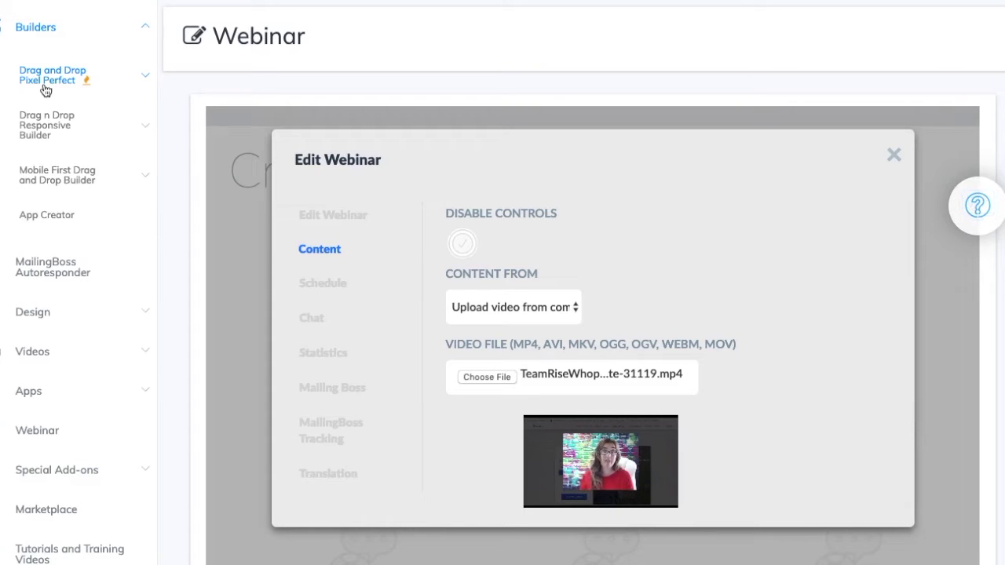
{"action": "left_click", "coordinate": [47, 84]}
{"action": "left_click", "coordinate": [57, 159]}
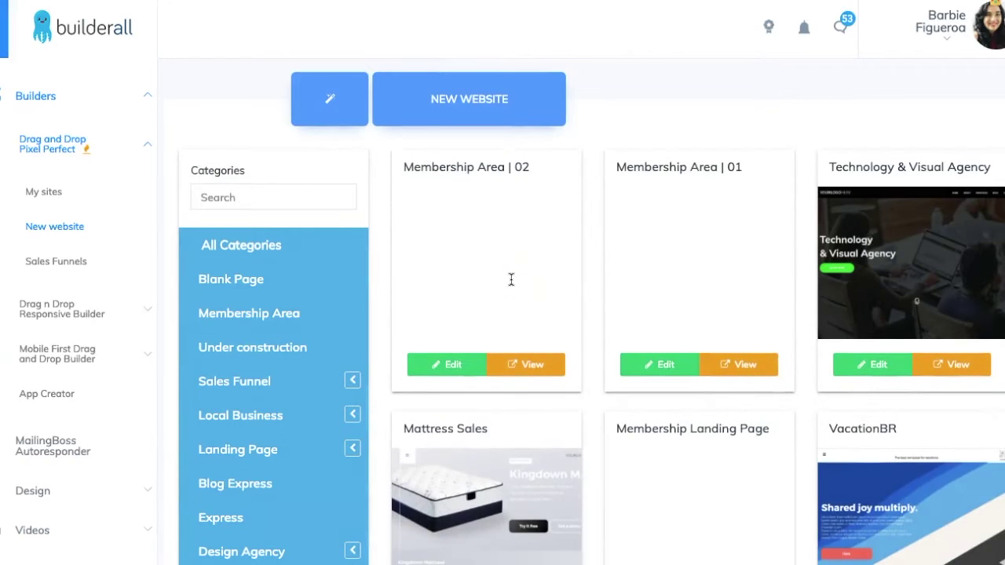
{"action": "scroll", "coordinate": [456, 277], "scroll_direction": "down", "scroll_amount": 1}
{"action": "left_click", "coordinate": [270, 268]}
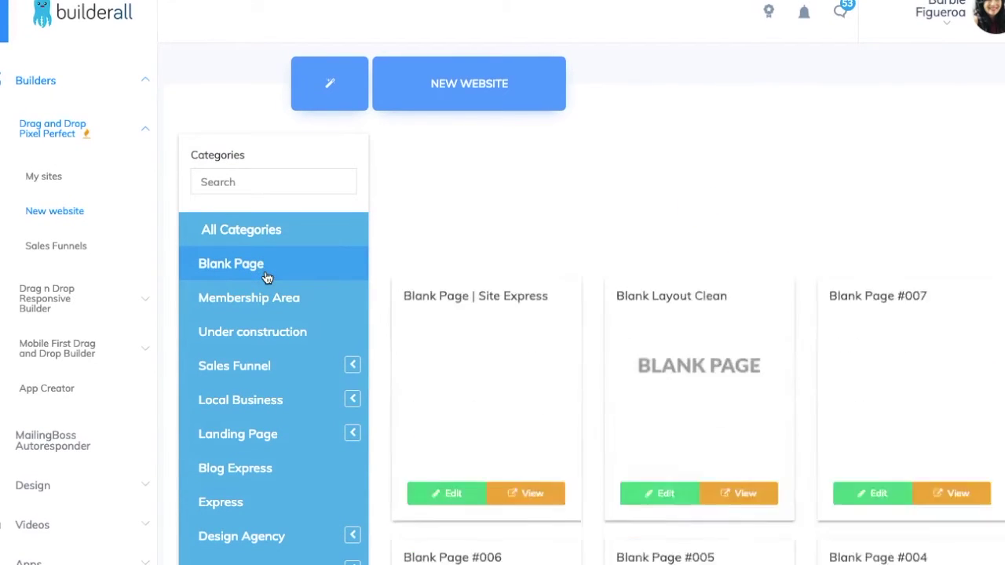
{"action": "left_click", "coordinate": [667, 349]}
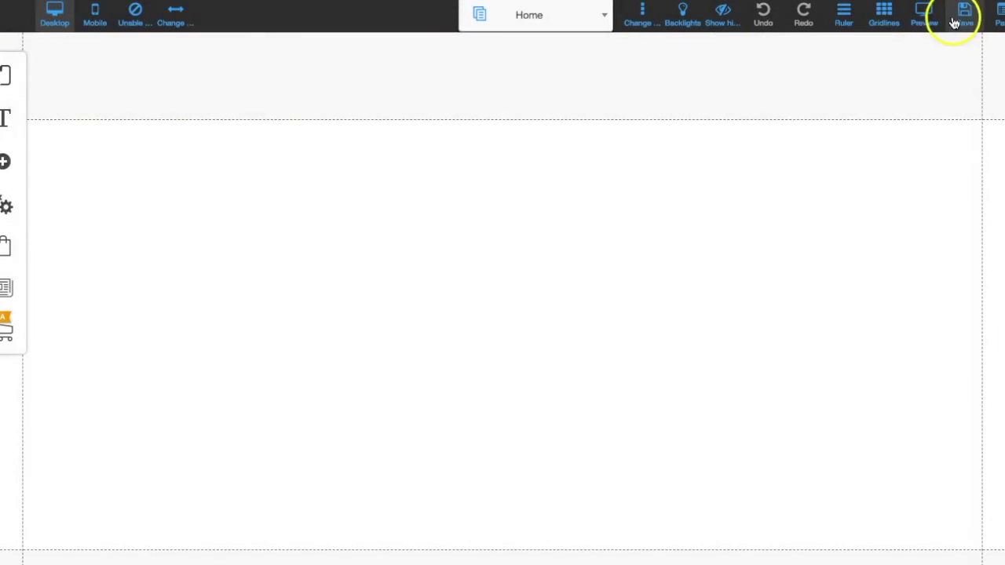
- Register the site under the URL name "webinarapptest" and save its changes
{"action": "left_click", "coordinate": [955, 21]}
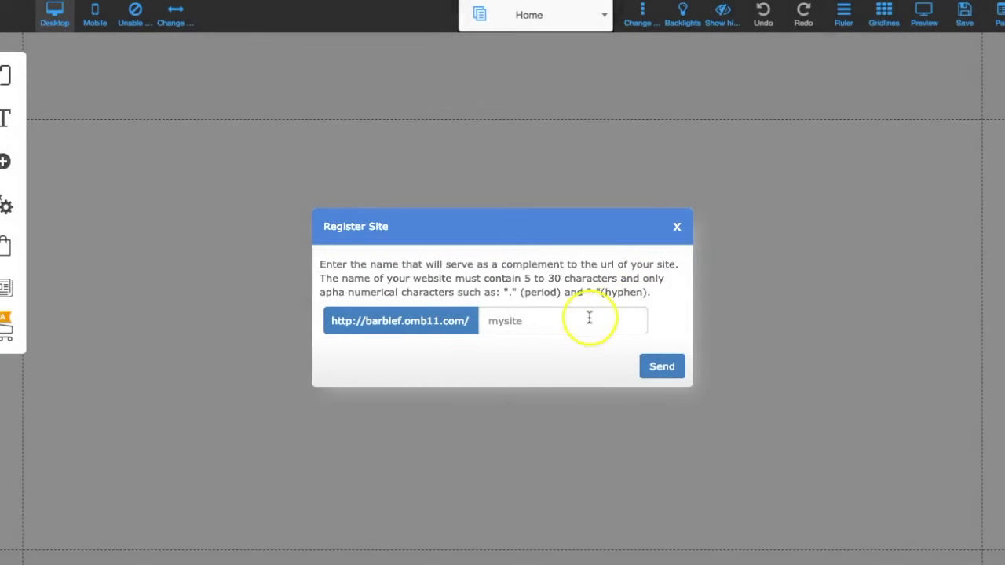
{"action": "left_click", "coordinate": [588, 318]}
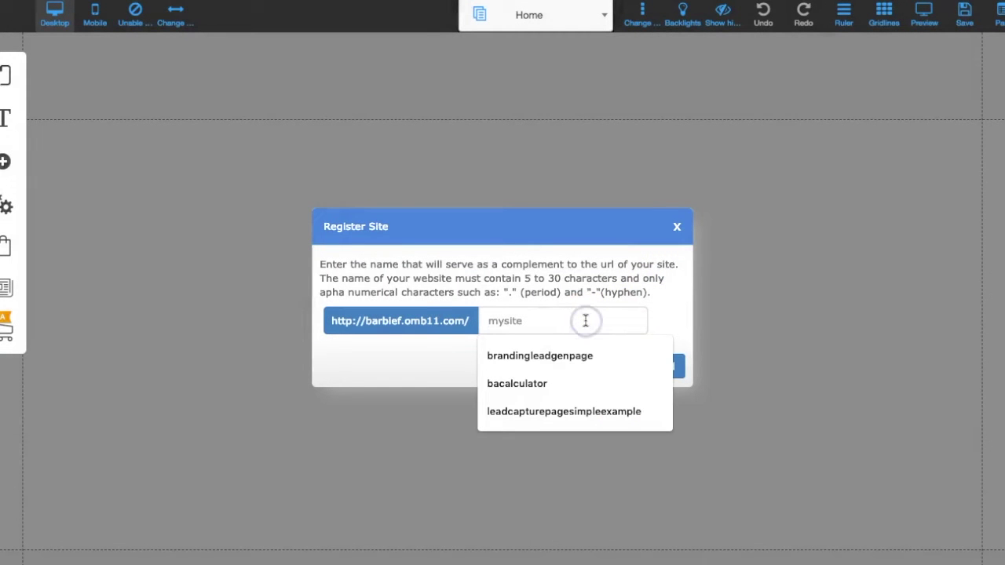
{"action": "type", "text": "webinartest"}
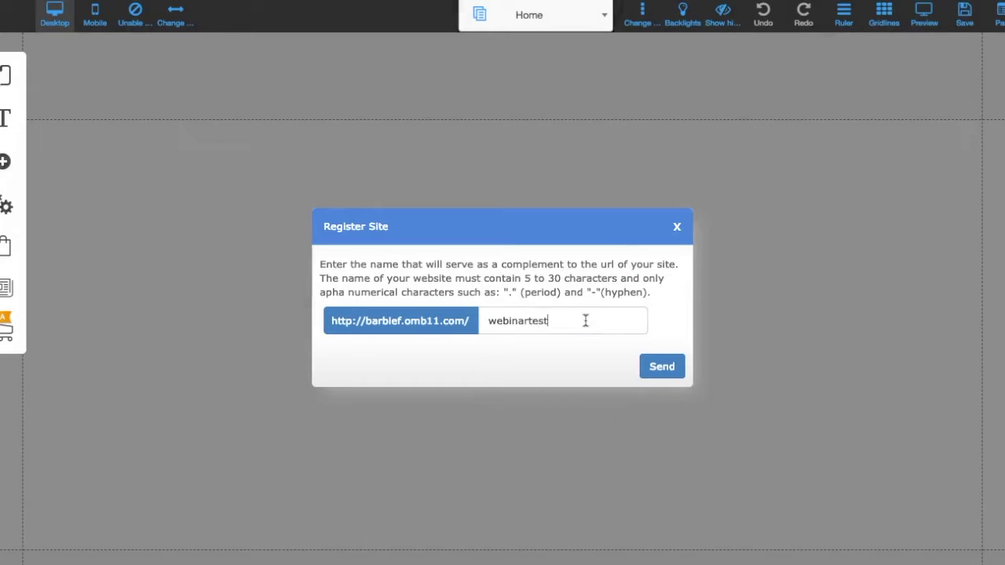
{"action": "key", "text": "BackSpace"}
{"action": "key", "text": "BackSpace"}
{"action": "key", "text": "BackSpace"}
{"action": "key", "text": "BackSpace"}
{"action": "type", "text": "apptest"}
{"action": "left_click", "coordinate": [660, 372]}
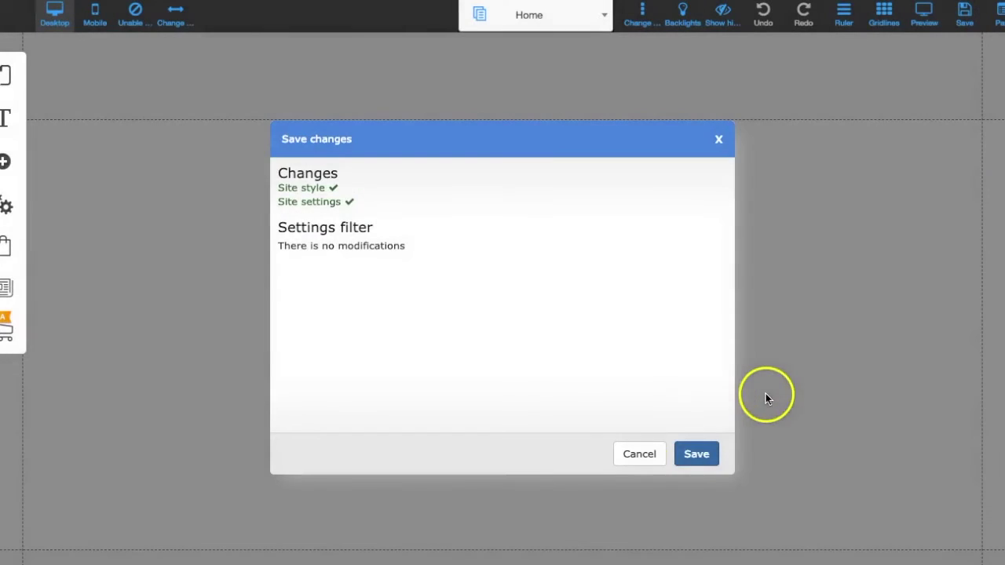
{"action": "left_click", "coordinate": [696, 454]}
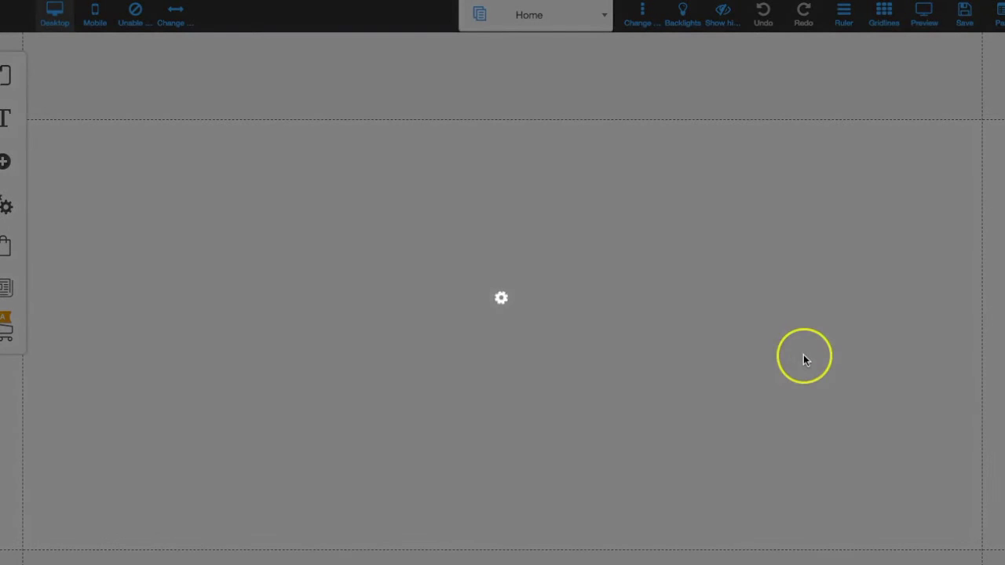
{"action": "left_click", "coordinate": [600, 258]}
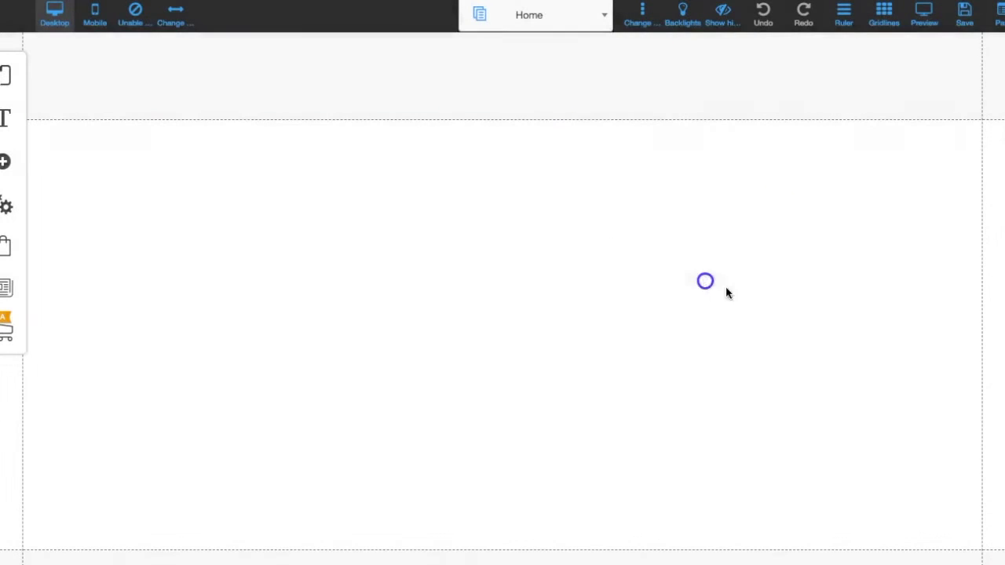
- Reduce the blank page's header height and extend the body area's lower boundary downward
{"action": "left_click_drag", "start_coordinate": [504, 124], "coordinate": [503, 58]}
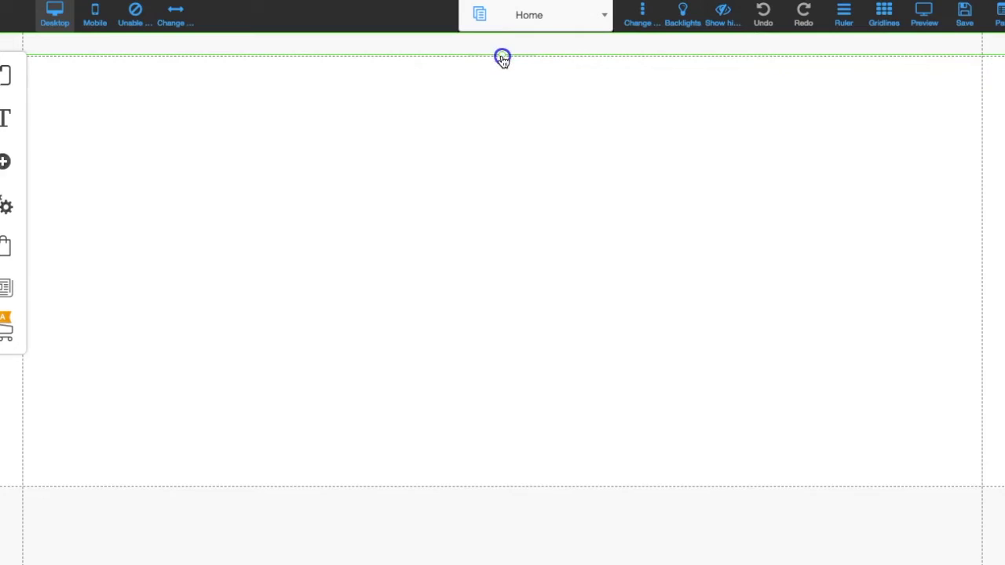
{"action": "left_click_drag", "start_coordinate": [632, 508], "coordinate": [630, 534]}
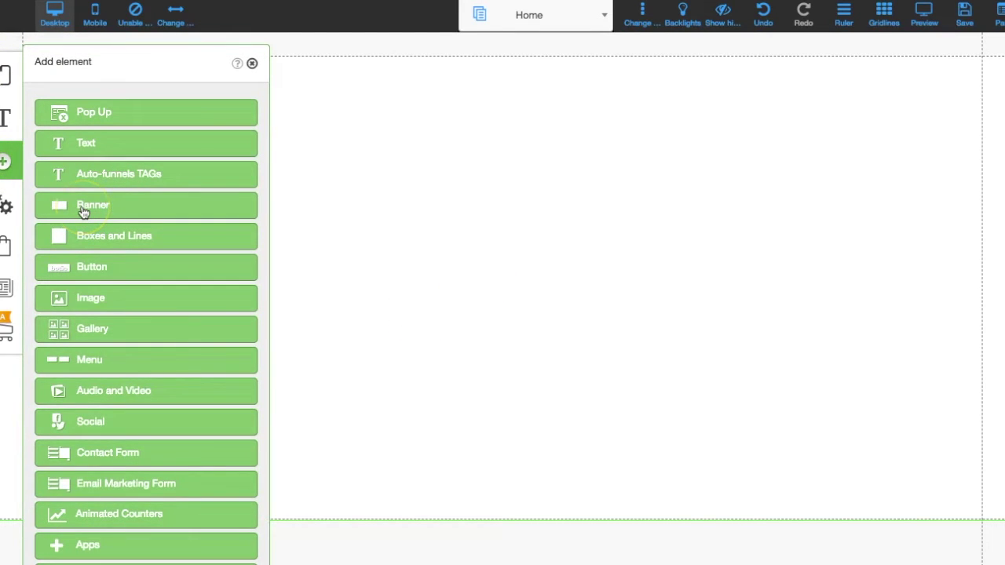
{"action": "left_click", "coordinate": [530, 226]}
{"action": "left_click", "coordinate": [391, 157]}
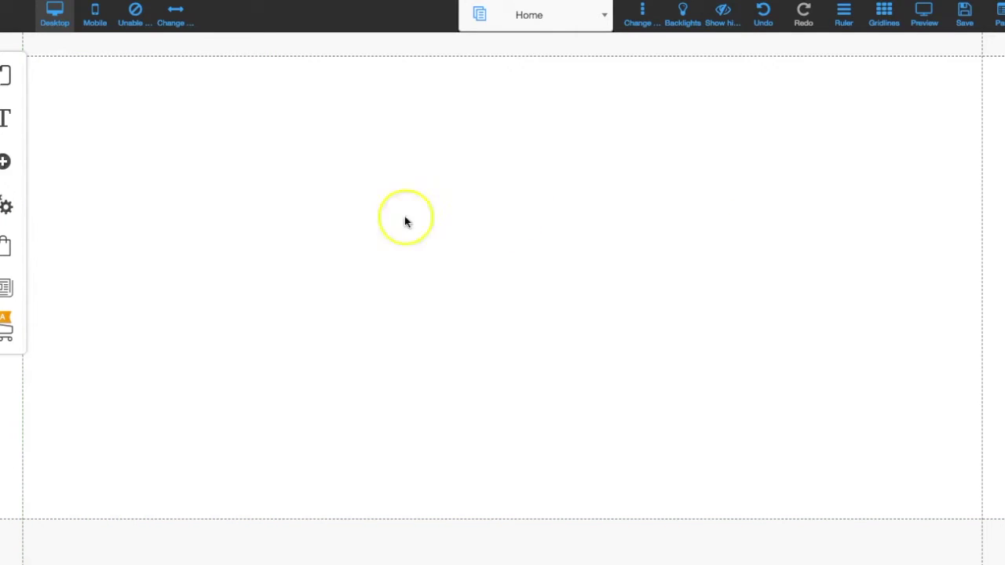
{"action": "left_click", "coordinate": [396, 60]}
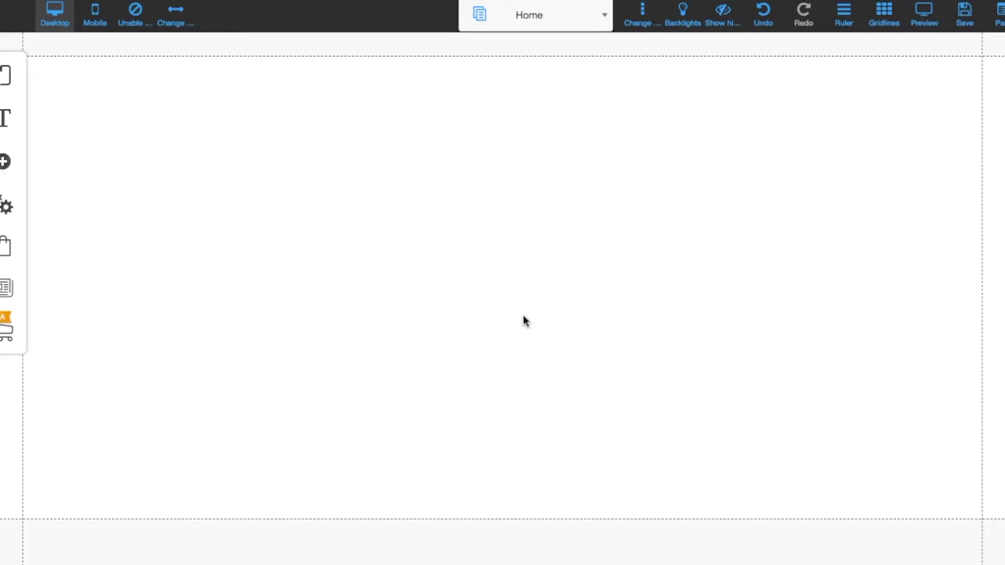
- Add a classic Standard (Dark Blue) banner to the page body
{"action": "left_click", "coordinate": [5, 165]}
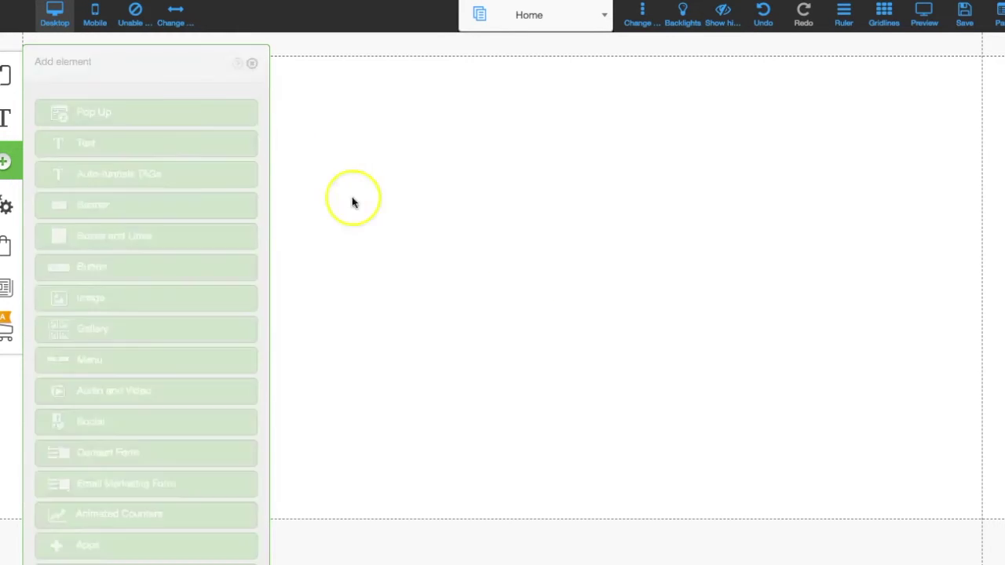
{"action": "left_click", "coordinate": [145, 195]}
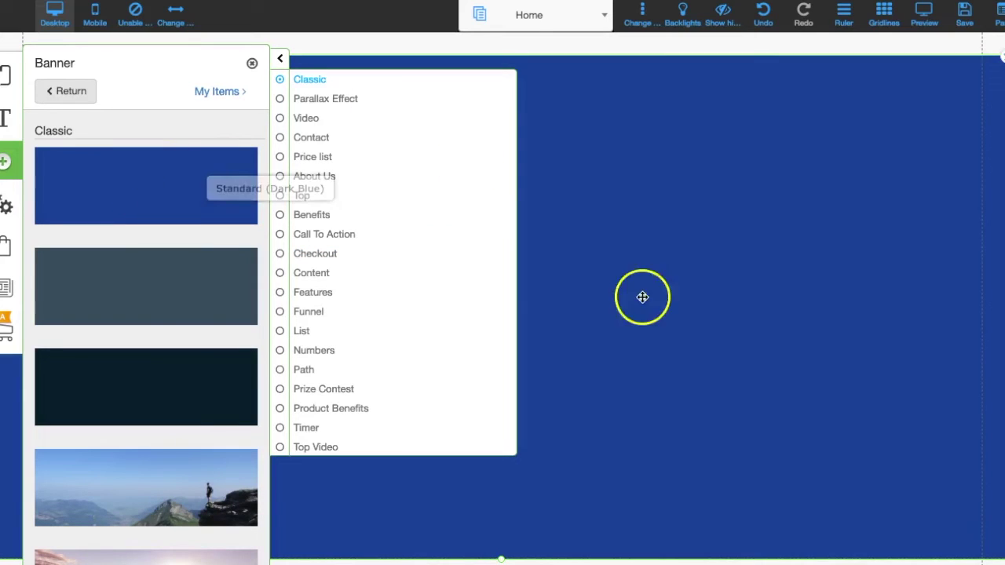
{"action": "left_click", "coordinate": [727, 267]}
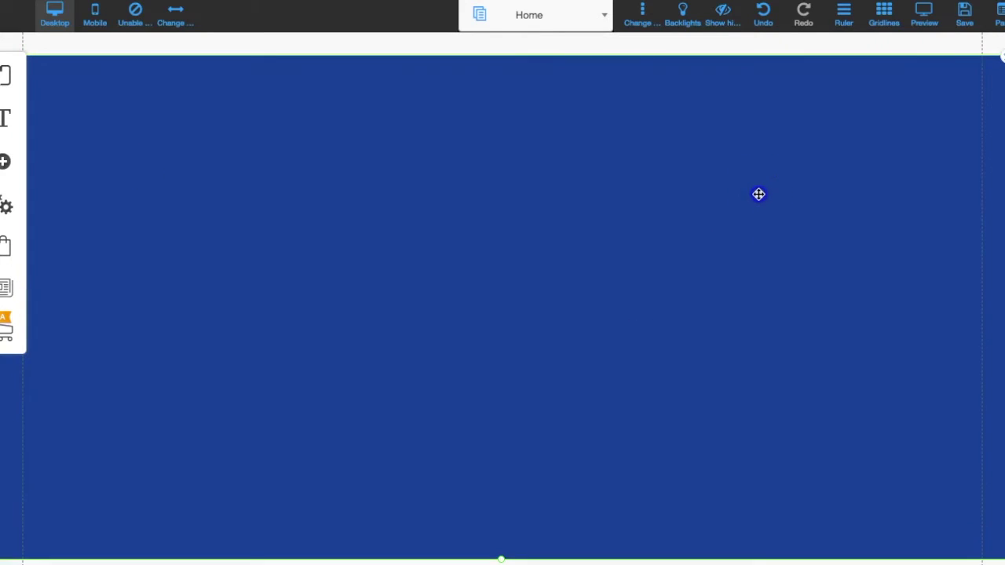
- Change the banner's background color to a custom purple, rgb(161, 13, 147)
{"action": "left_click", "coordinate": [368, 241]}
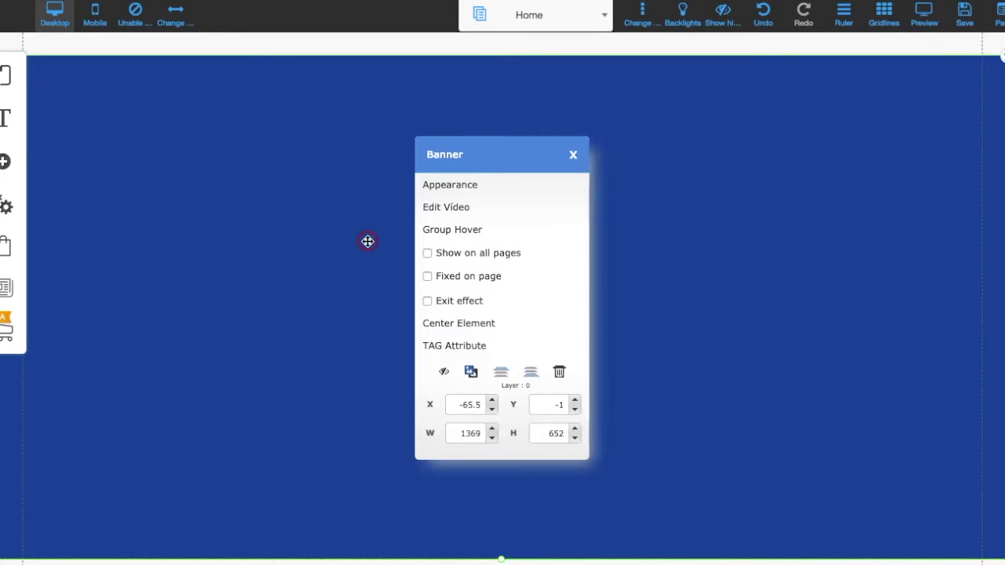
{"action": "left_click", "coordinate": [437, 188]}
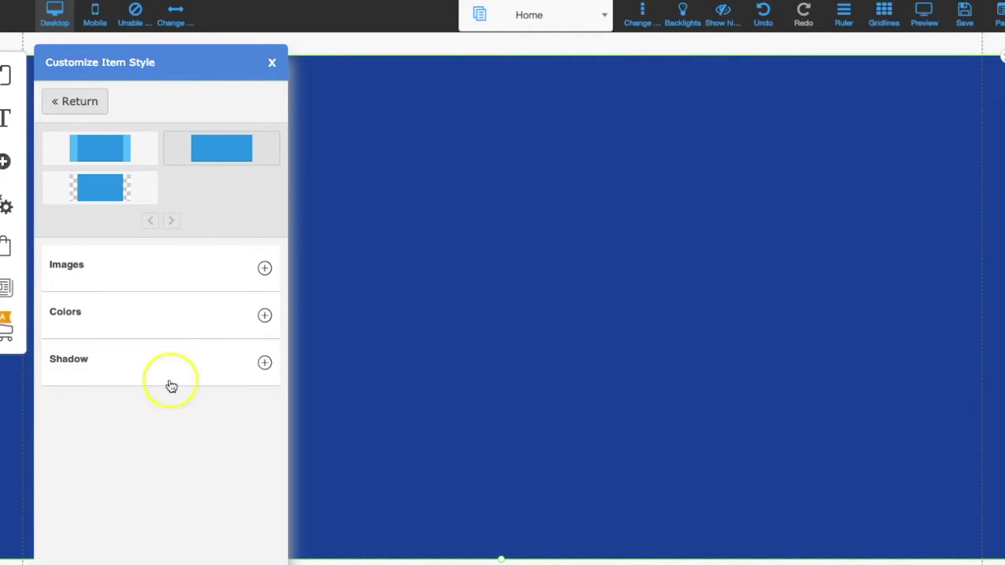
{"action": "left_click", "coordinate": [264, 316]}
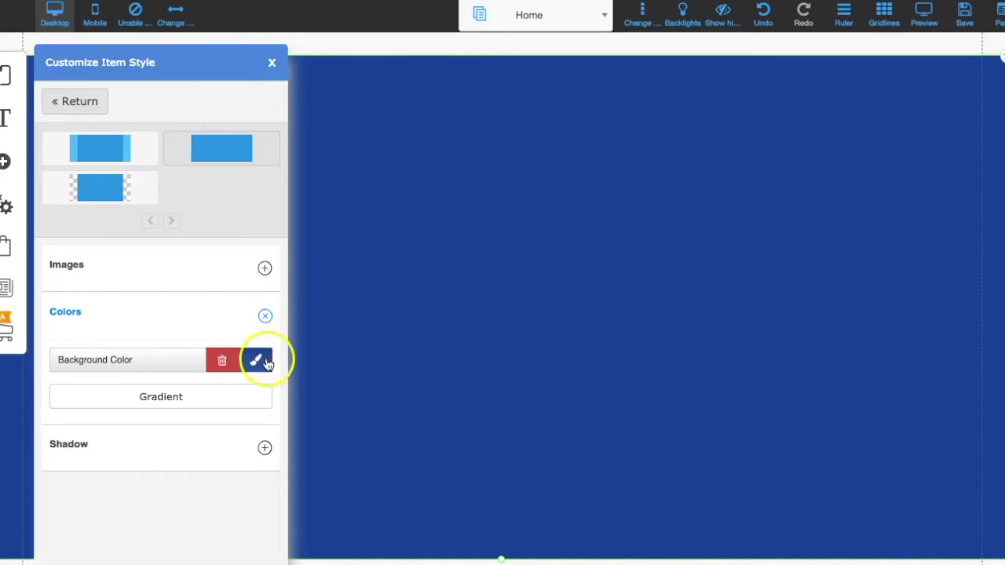
{"action": "left_click", "coordinate": [157, 398]}
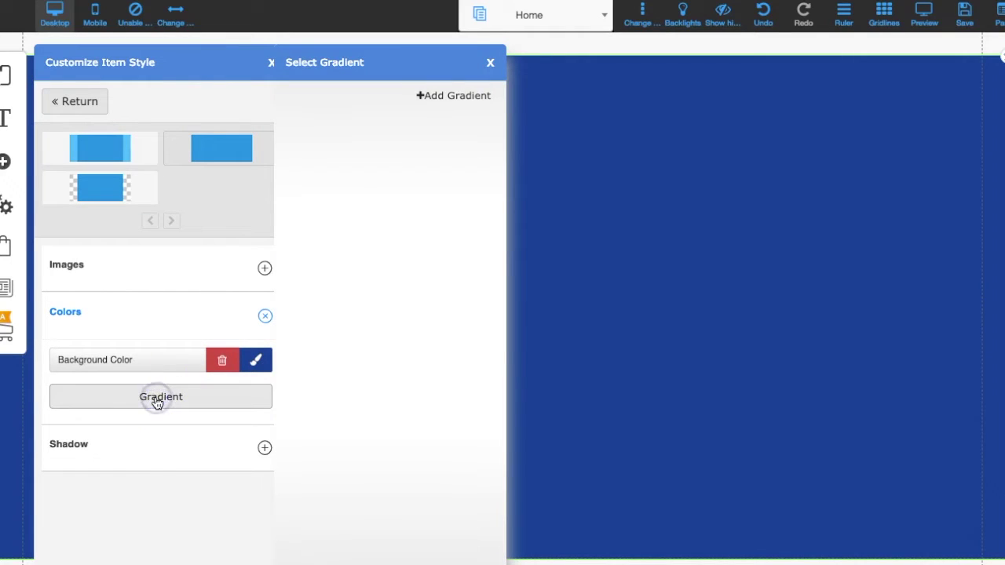
{"action": "left_click", "coordinate": [258, 362]}
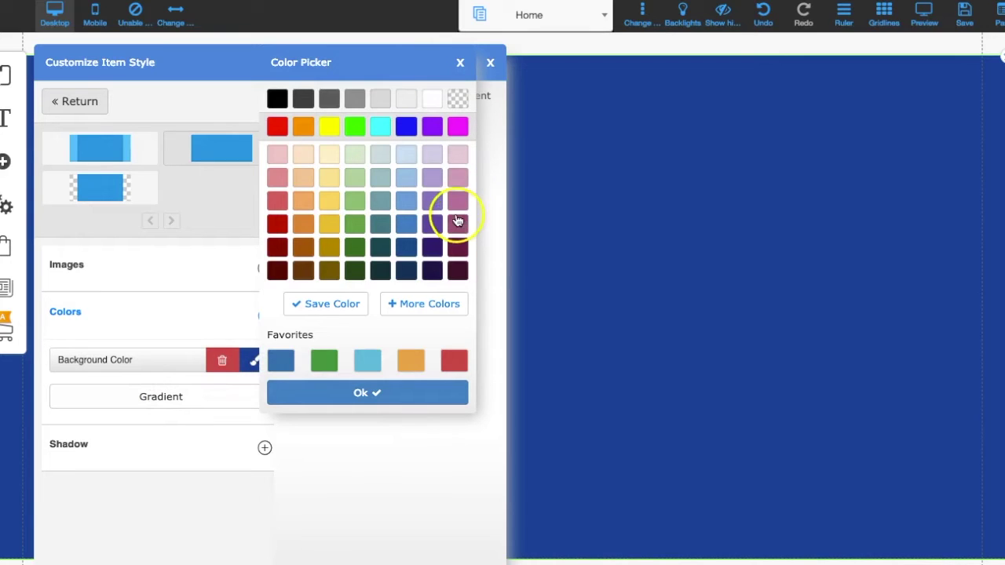
{"action": "left_click", "coordinate": [432, 306]}
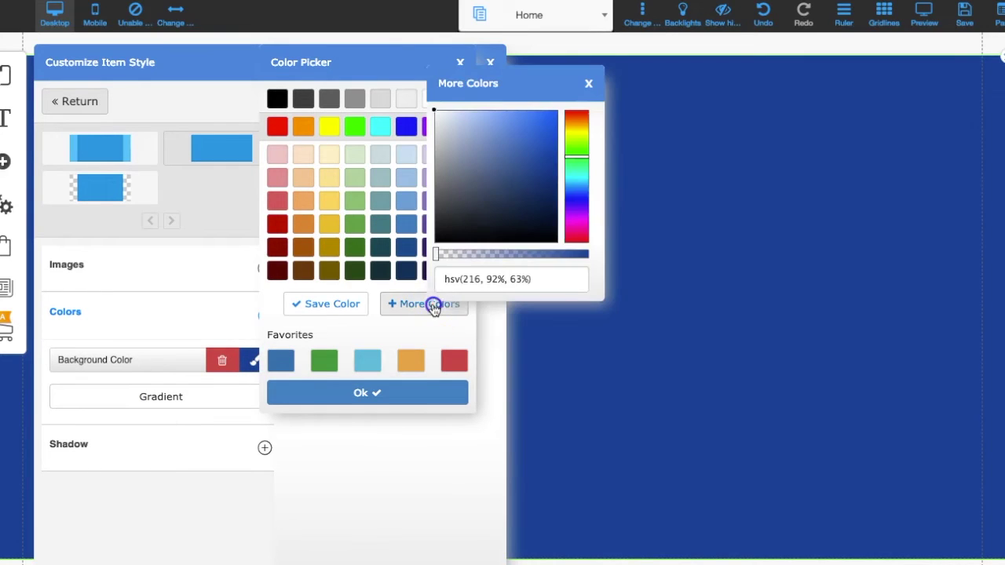
{"action": "mouse_move", "coordinate": [578, 209]}
{"action": "left_mouse_down"}
{"action": "mouse_move", "coordinate": [583, 222]}
{"action": "mouse_move", "coordinate": [570, 208]}
{"action": "mouse_move", "coordinate": [582, 228]}
{"action": "left_mouse_up"}
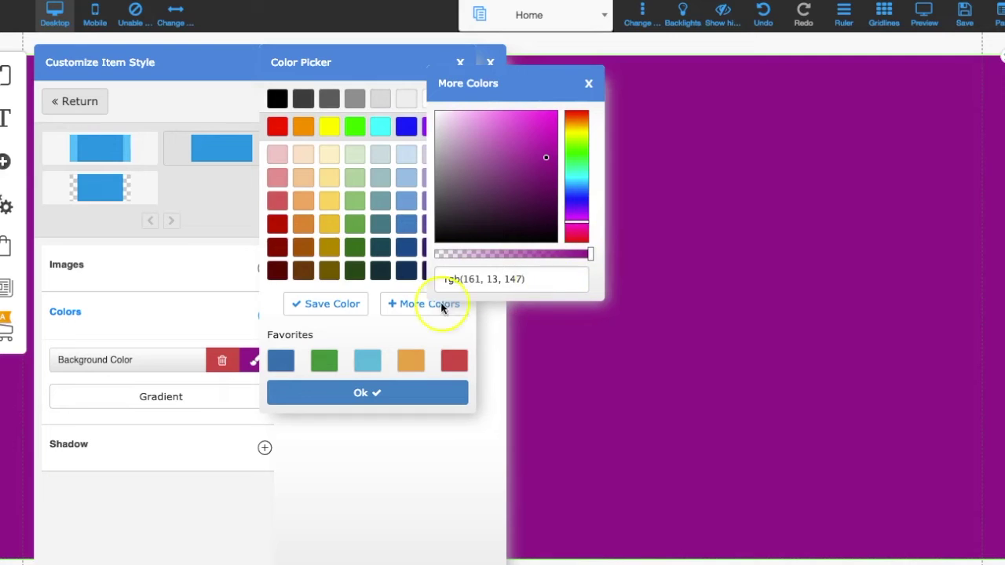
{"action": "left_click", "coordinate": [318, 305]}
{"action": "left_click", "coordinate": [377, 421]}
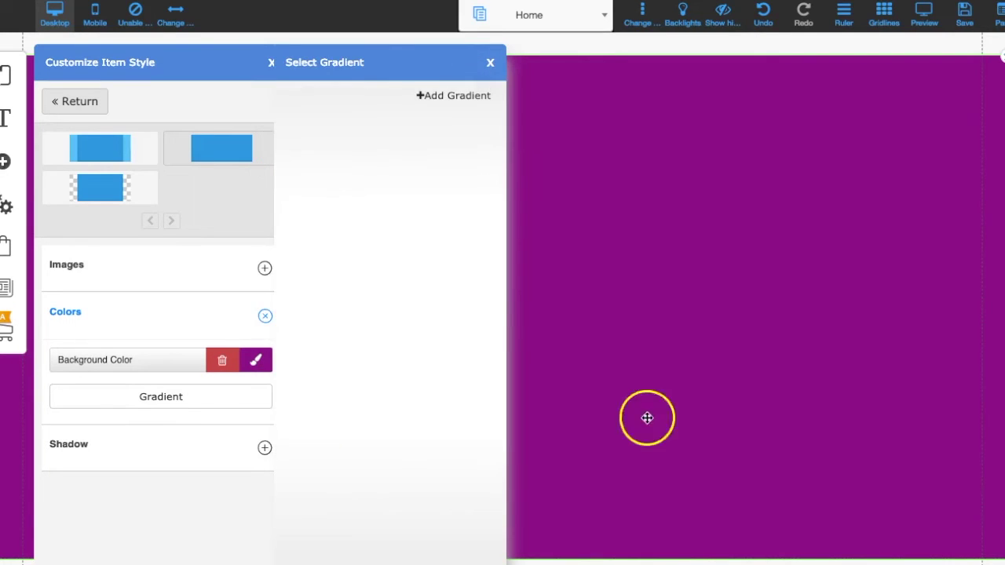
{"action": "left_click", "coordinate": [821, 351]}
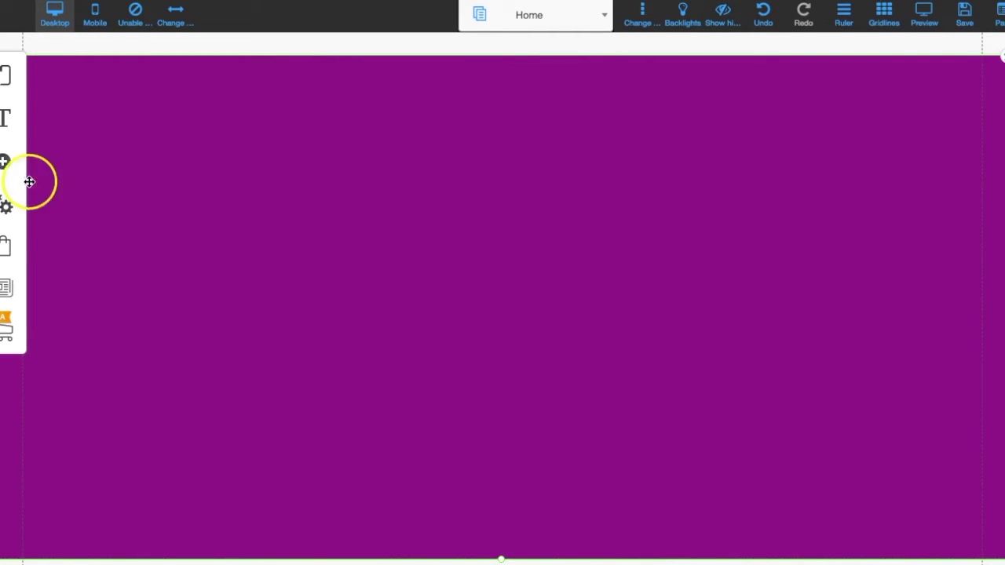
- Add the Webinar app element on top of the purple banner
{"action": "left_click", "coordinate": [3, 163]}
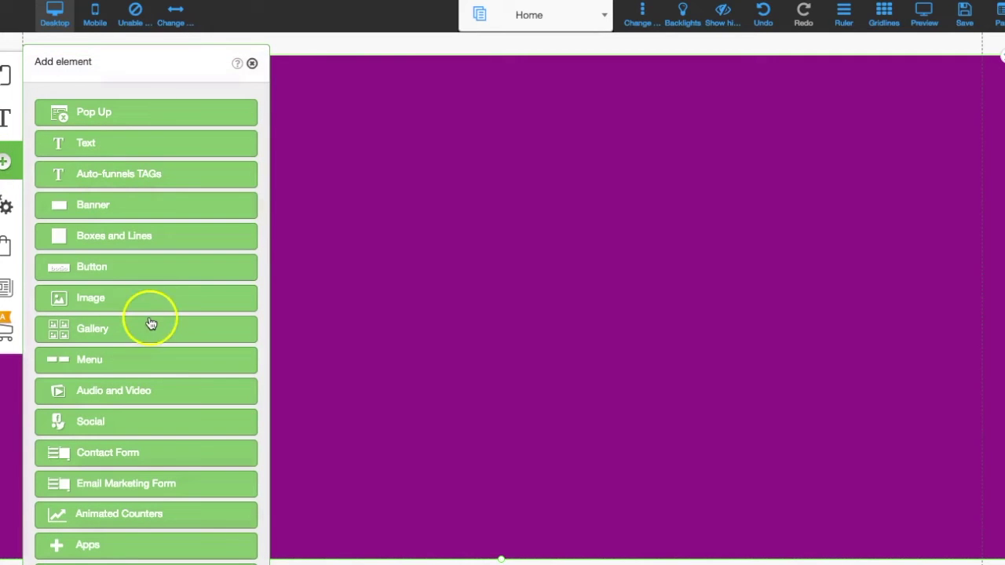
{"action": "scroll", "coordinate": [151, 325], "scroll_direction": "down", "scroll_amount": 5}
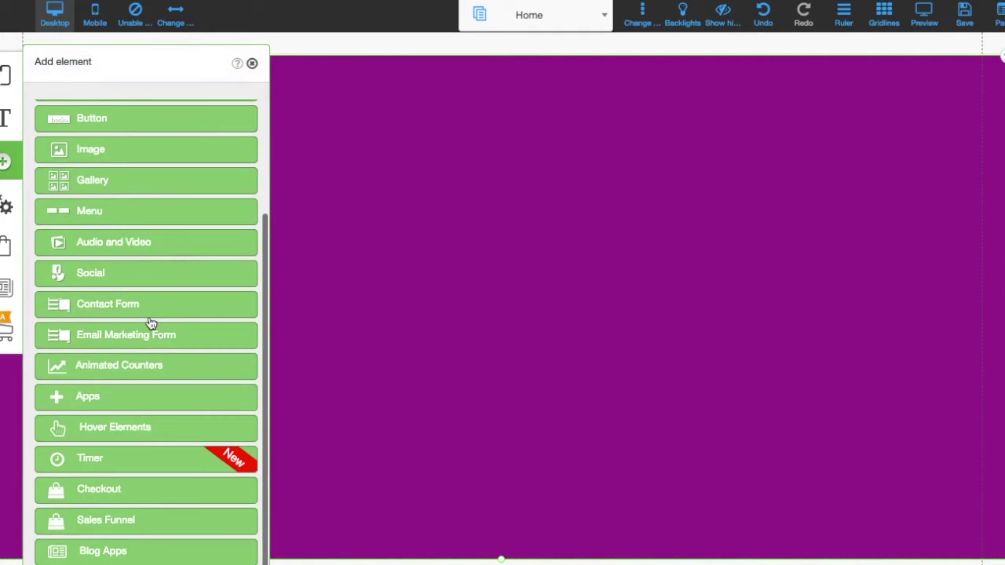
{"action": "left_click", "coordinate": [109, 403]}
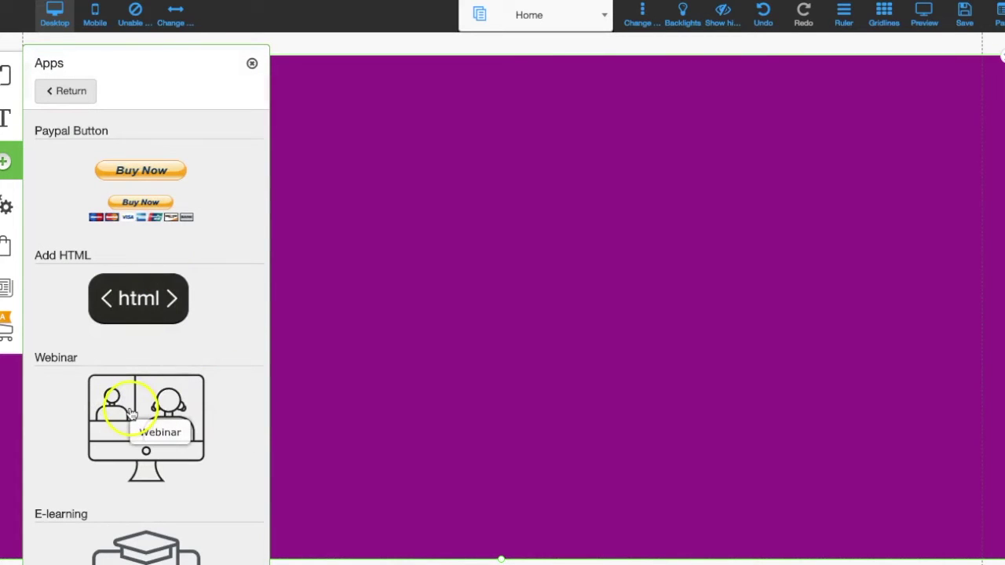
{"action": "left_click", "coordinate": [128, 408]}
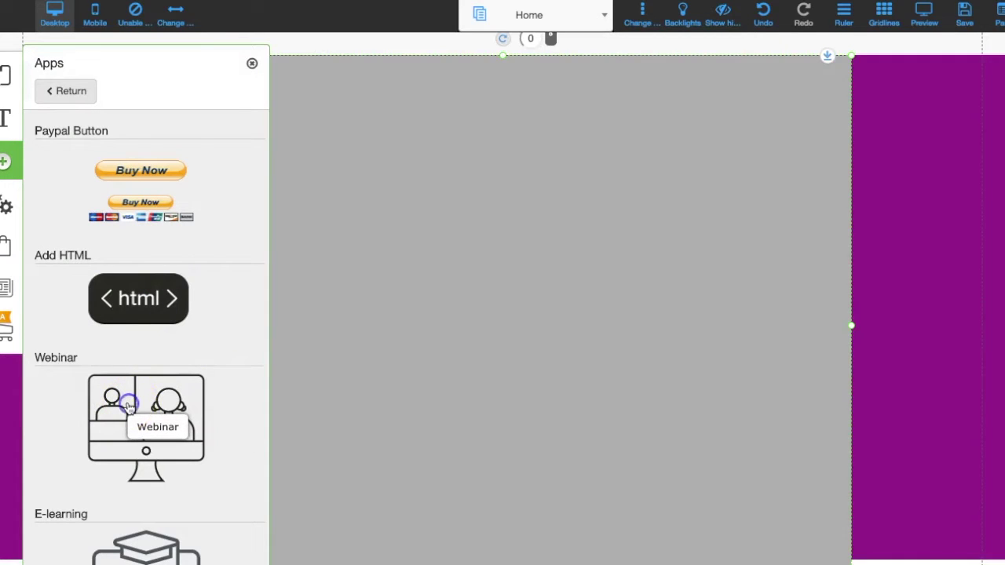
{"action": "left_click", "coordinate": [947, 322]}
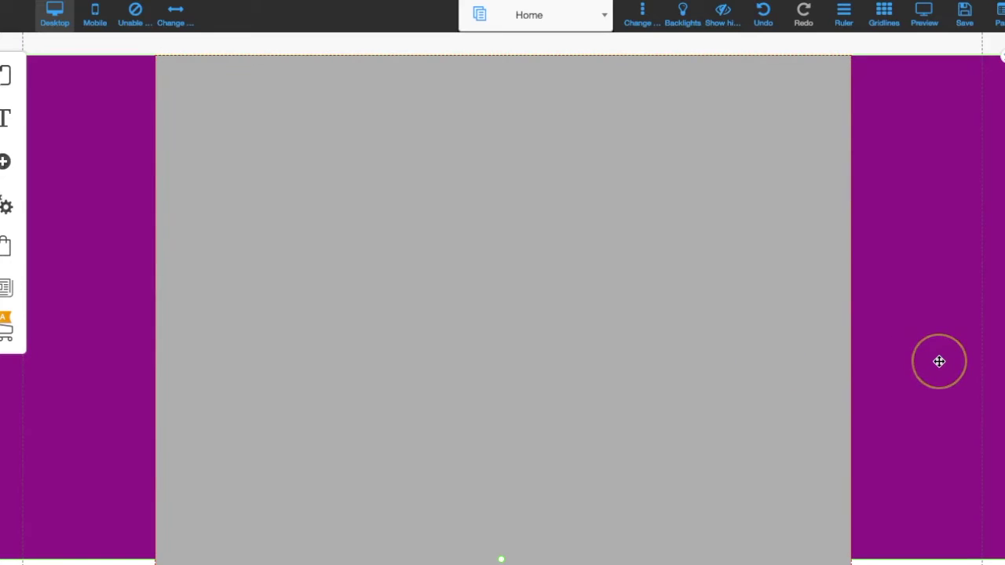
- Shrink and position the webinar element so it fits inside the purple banner, and adjust the banner's lower edge
{"action": "left_click", "coordinate": [790, 381]}
{"action": "left_click_drag", "start_coordinate": [852, 327], "coordinate": [822, 325]}
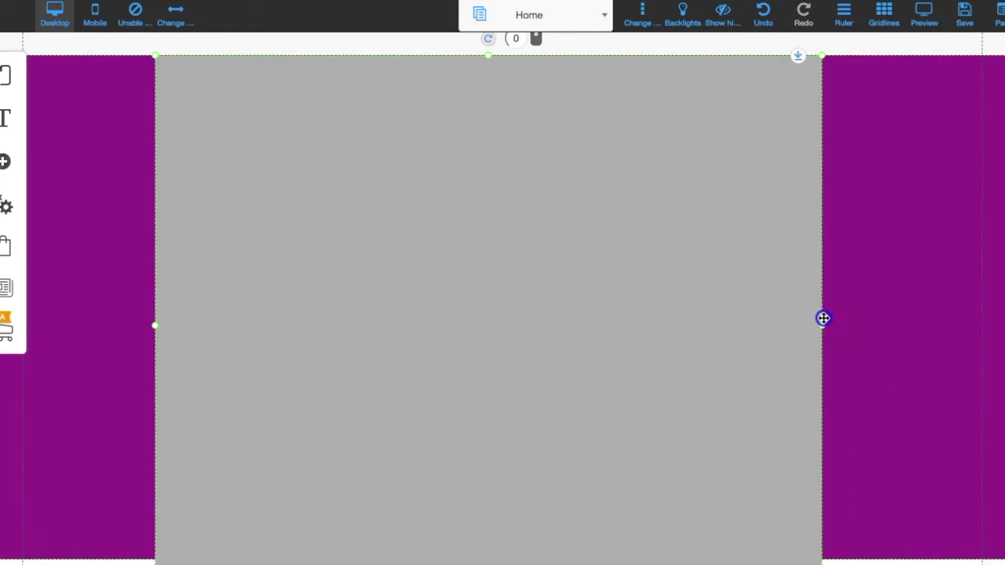
{"action": "left_click_drag", "start_coordinate": [821, 561], "coordinate": [796, 529]}
{"action": "left_click_drag", "start_coordinate": [730, 207], "coordinate": [729, 195]}
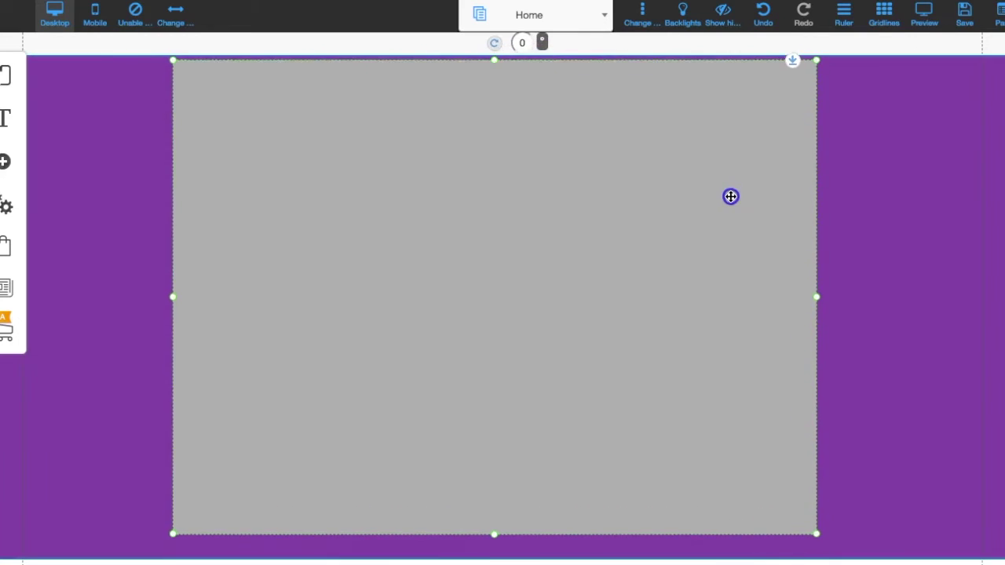
{"action": "left_click_drag", "start_coordinate": [833, 561], "coordinate": [832, 534]}
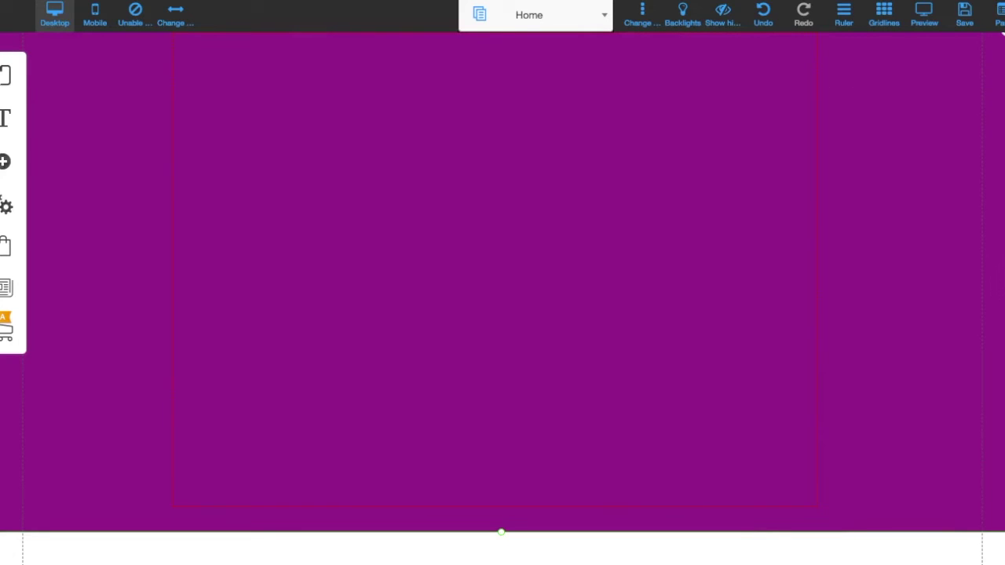
{"action": "scroll", "coordinate": [927, 441], "scroll_direction": "down", "scroll_amount": 3}
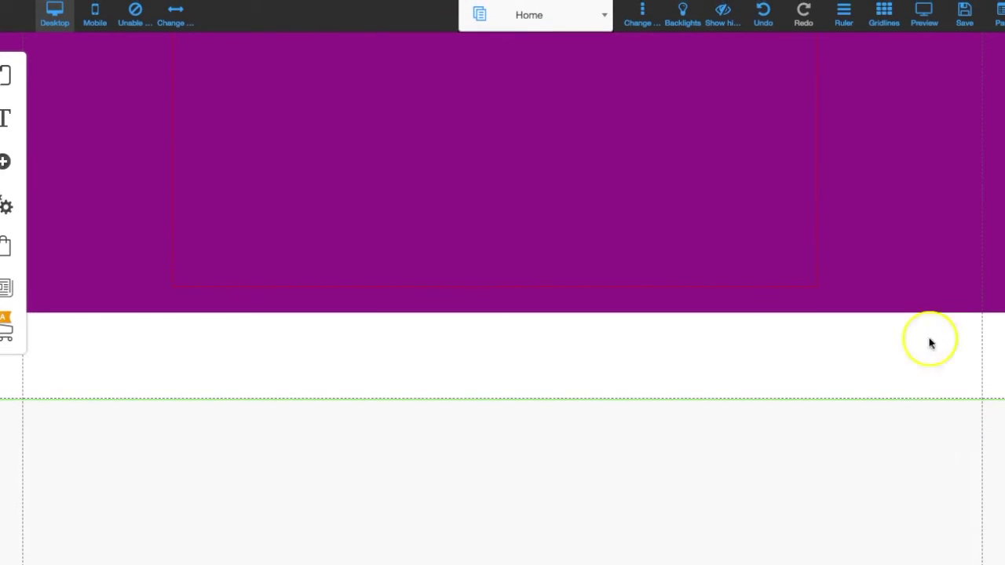
- Lengthen the page body and extend the purple banner's lower edge down to the new end of the body
{"action": "left_click_drag", "start_coordinate": [538, 423], "coordinate": [537, 550]}
{"action": "left_click", "coordinate": [584, 325]}
{"action": "left_click_drag", "start_coordinate": [501, 314], "coordinate": [499, 532]}
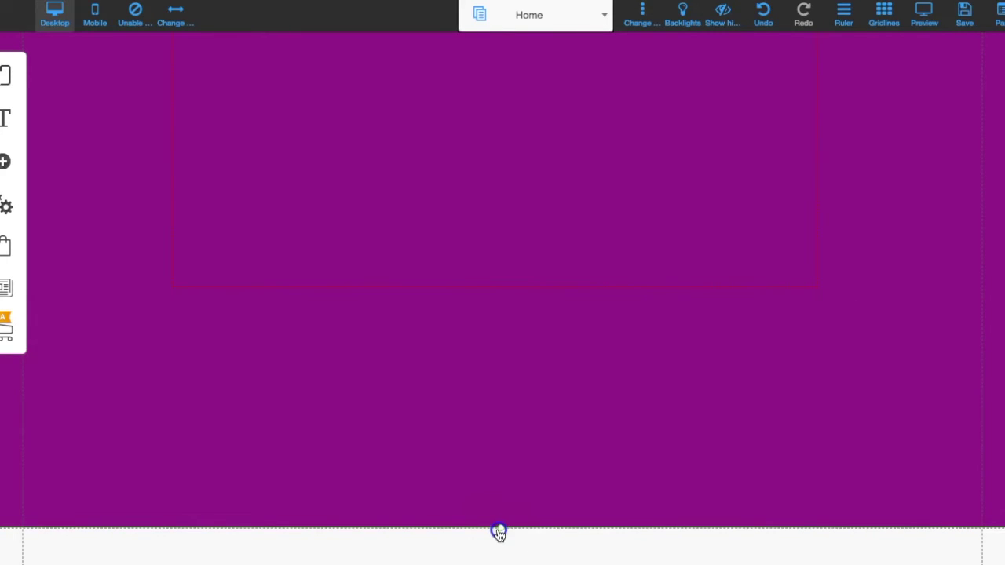
- Enlarge the webinar element and reposition it so it spans most of the purple banner's width
{"action": "left_click_drag", "start_coordinate": [684, 204], "coordinate": [612, 226]}
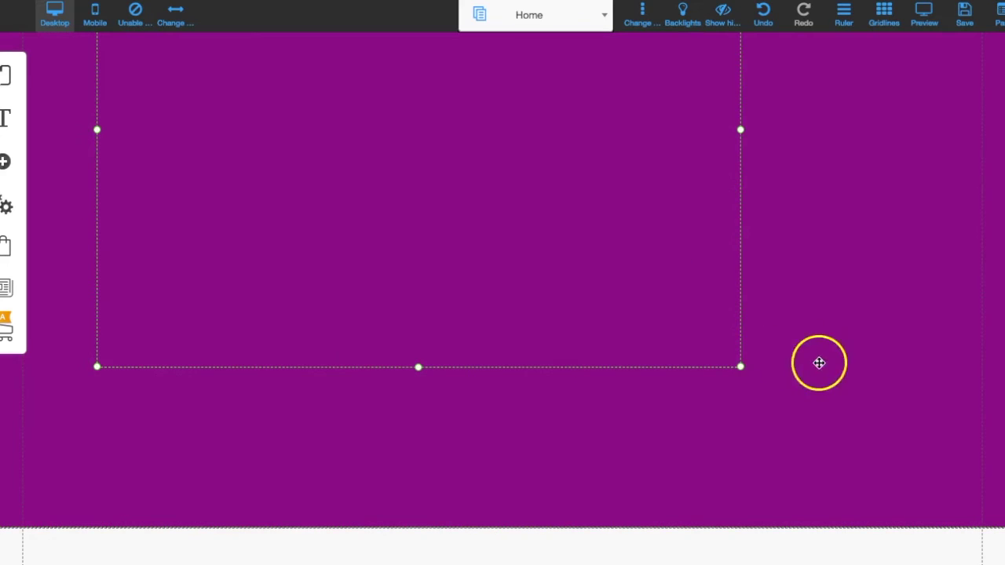
{"action": "left_click_drag", "start_coordinate": [742, 367], "coordinate": [931, 411]}
{"action": "mouse_move", "coordinate": [727, 316]}
{"action": "left_mouse_down"}
{"action": "mouse_move", "coordinate": [741, 323]}
{"action": "mouse_move", "coordinate": [730, 326]}
{"action": "left_mouse_up"}
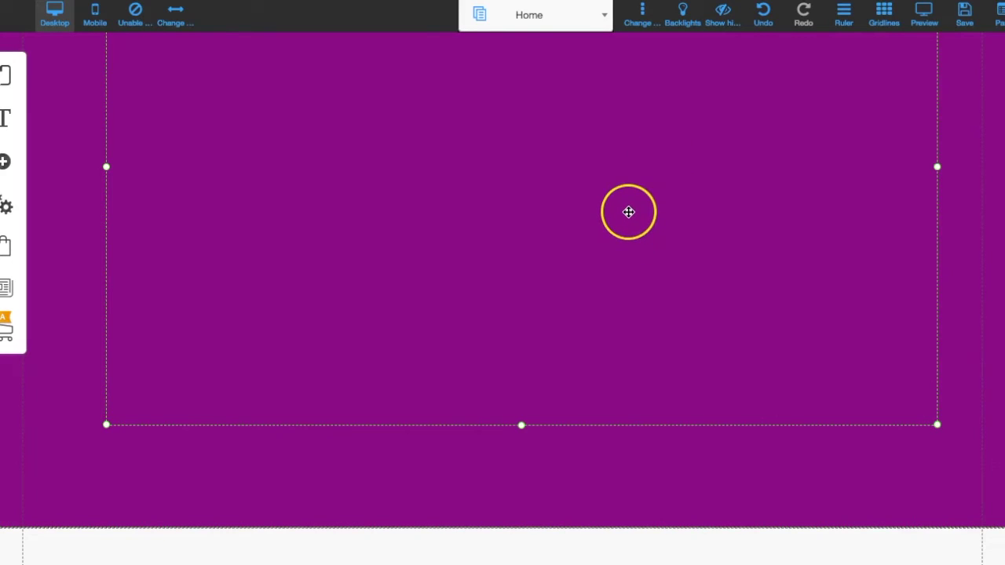
- Open the webinar element's configuration for entering its id and secret
{"action": "scroll", "coordinate": [628, 211], "scroll_direction": "up", "scroll_amount": 5}
{"action": "scroll", "coordinate": [628, 211], "scroll_direction": "down", "scroll_amount": 2}
{"action": "left_click", "coordinate": [505, 228]}
{"action": "double_click", "coordinate": [505, 228]}
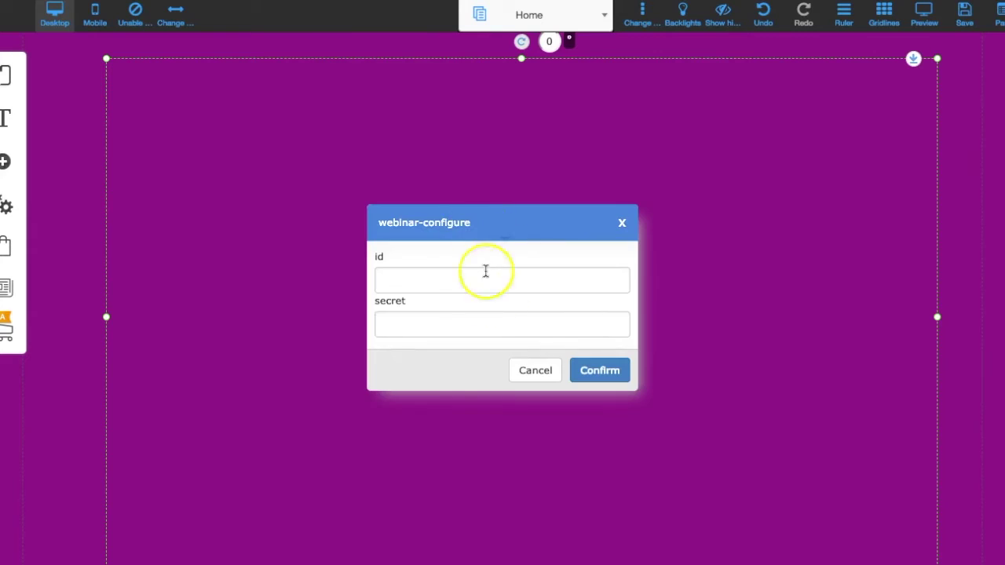
{"action": "left_click", "coordinate": [414, 328]}
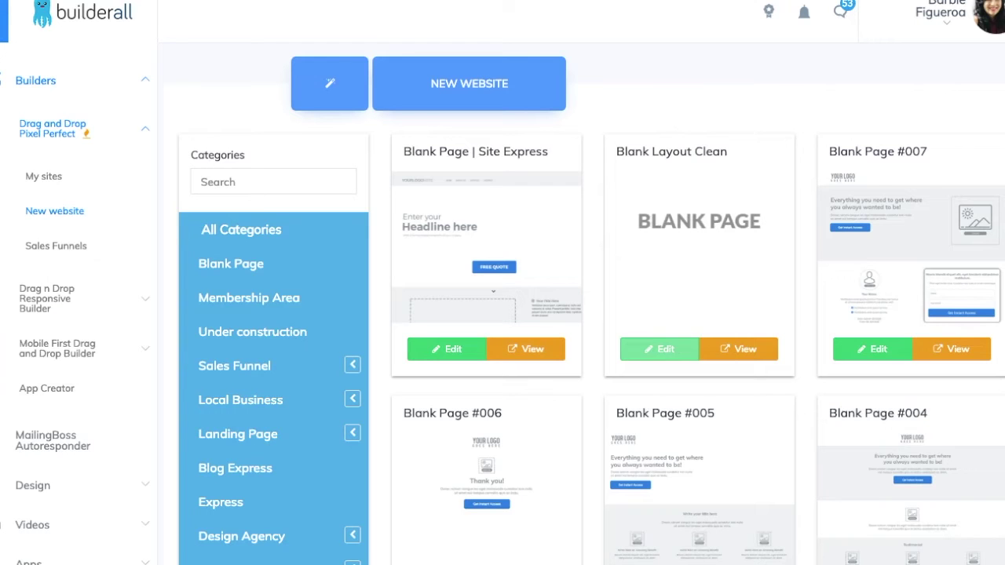
- In the Builderall dashboard's Webinar section, open the input parameters of the Team WHOPPER Update 31119 webinar
{"action": "scroll", "coordinate": [84, 308], "scroll_direction": "down", "scroll_amount": 1}
{"action": "scroll", "coordinate": [85, 308], "scroll_direction": "down", "scroll_amount": 5}
{"action": "scroll", "coordinate": [90, 353], "scroll_direction": "up", "scroll_amount": 2}
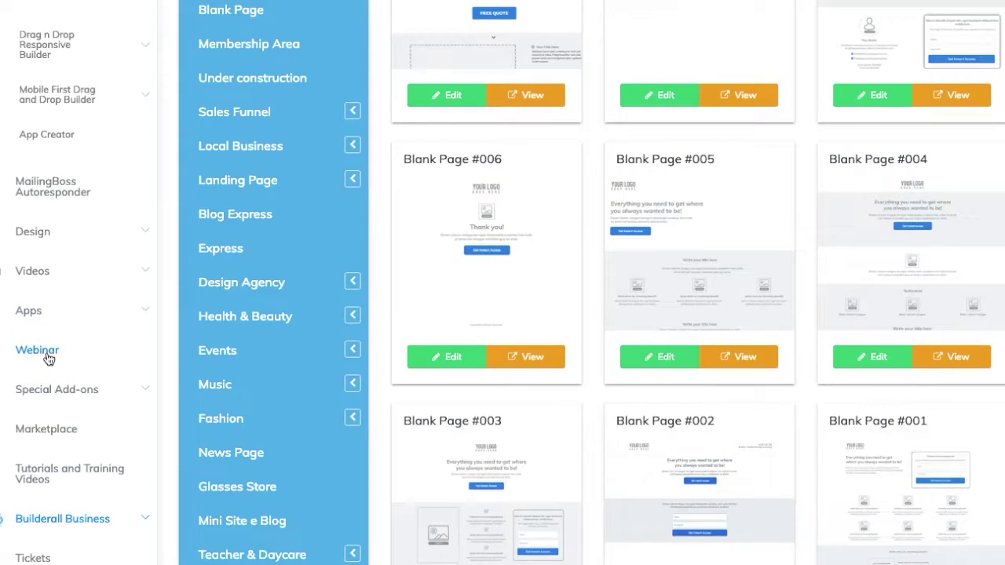
{"action": "left_click", "coordinate": [45, 355]}
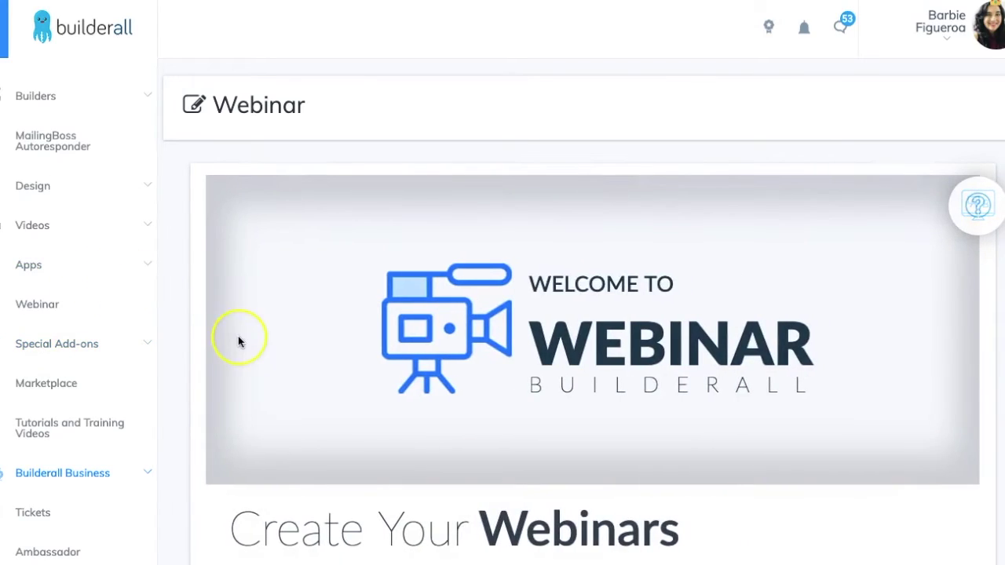
{"action": "scroll", "coordinate": [238, 336], "scroll_direction": "down", "scroll_amount": 5}
{"action": "scroll", "coordinate": [238, 336], "scroll_direction": "down", "scroll_amount": 2}
{"action": "scroll", "coordinate": [238, 338], "scroll_direction": "down", "scroll_amount": 5}
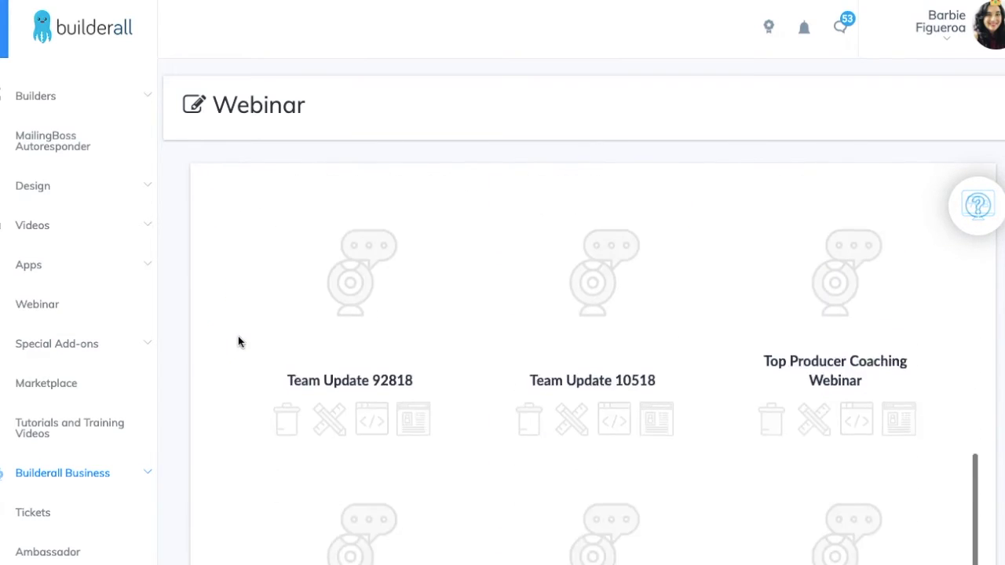
{"action": "scroll", "coordinate": [240, 342], "scroll_direction": "down", "scroll_amount": 5}
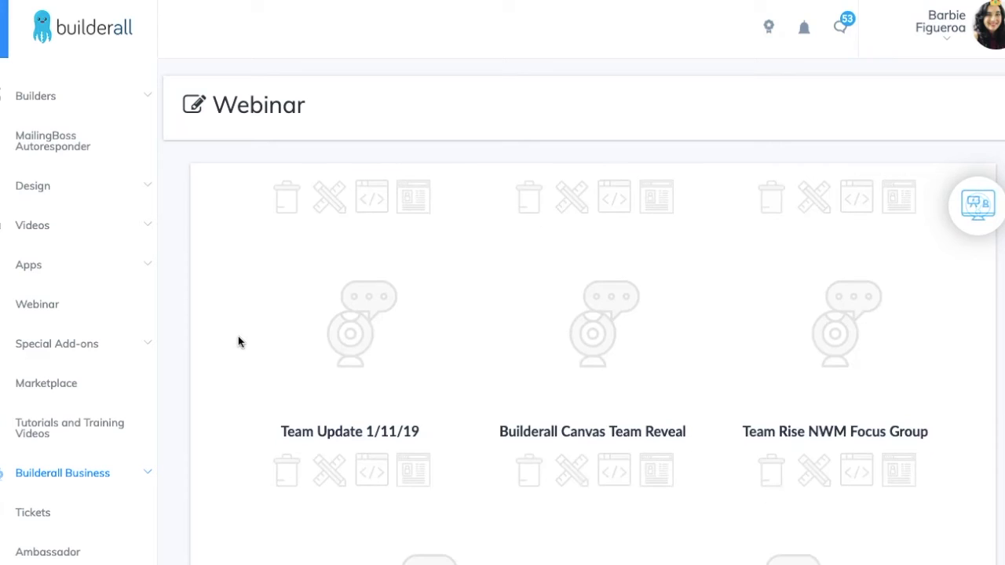
{"action": "scroll", "coordinate": [240, 342], "scroll_direction": "down", "scroll_amount": 3}
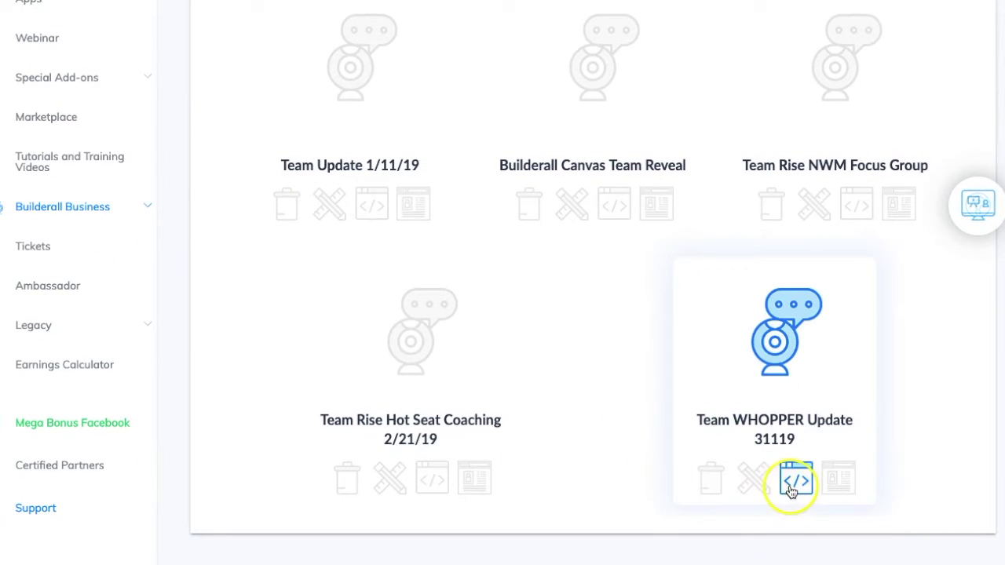
{"action": "left_click", "coordinate": [796, 480]}
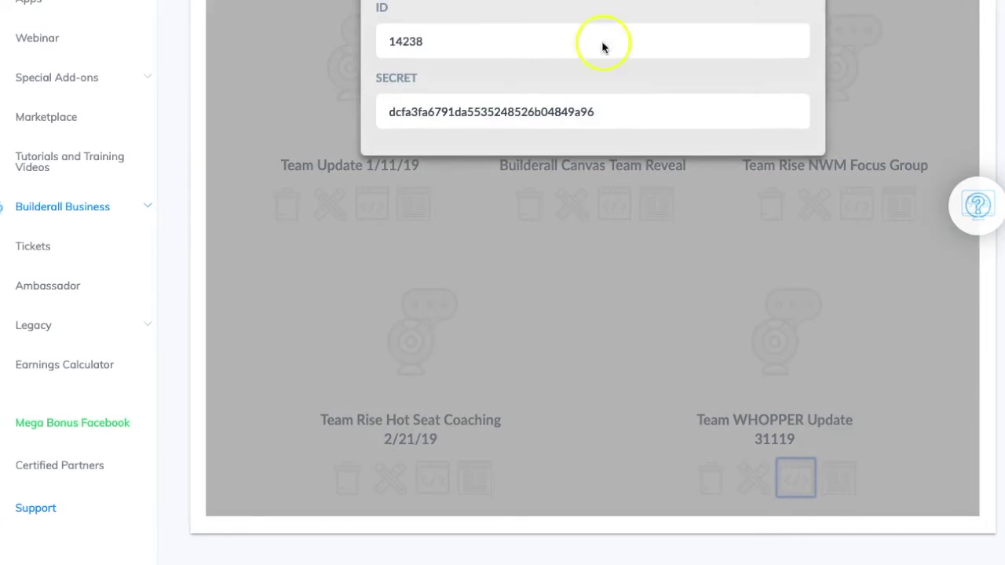
- Copy the webinar's ID from its input parameters into the id field of the webinar element's configuration
{"action": "scroll", "coordinate": [521, 82], "scroll_direction": "up", "scroll_amount": 3}
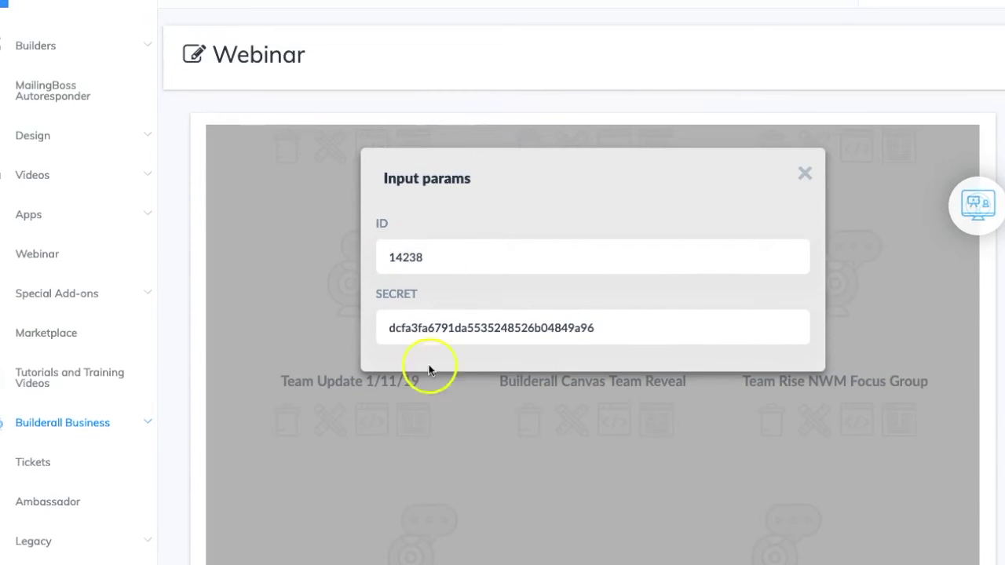
{"action": "left_click_drag", "start_coordinate": [434, 260], "coordinate": [379, 260]}
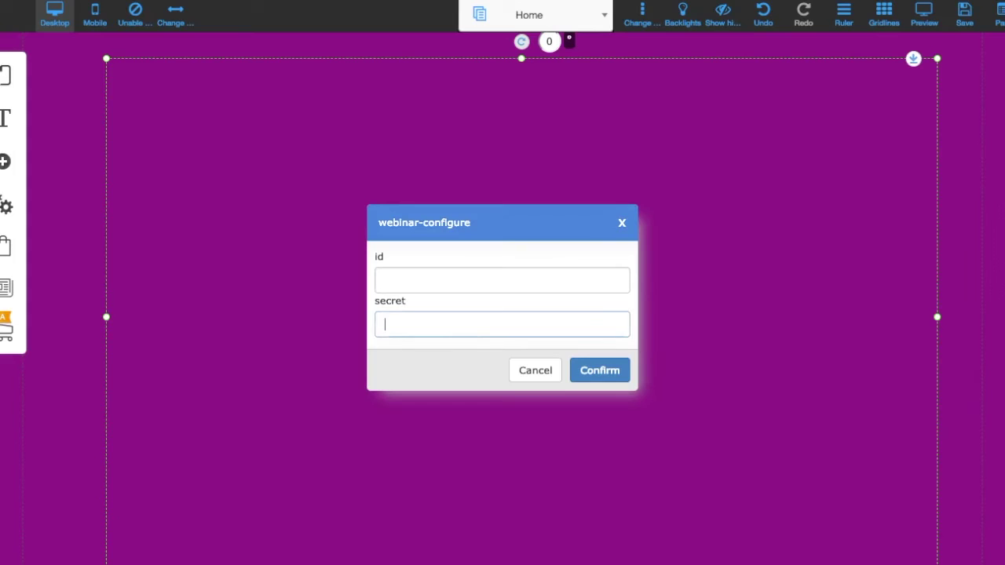
{"action": "left_click", "coordinate": [450, 278]}
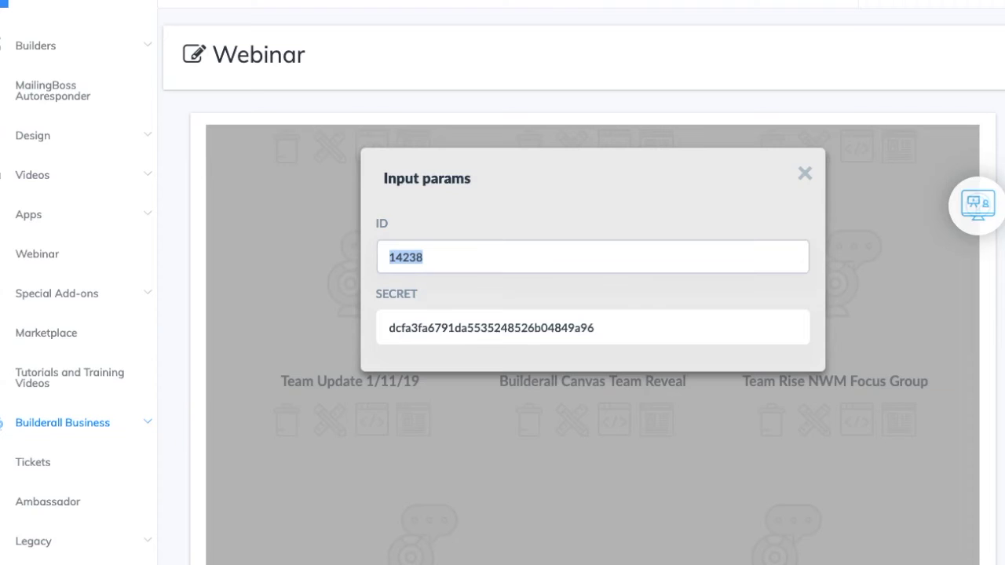
- Copy the webinar's secret key into the secret field of the element's configuration and confirm the settings
{"action": "left_click_drag", "start_coordinate": [598, 330], "coordinate": [399, 333]}
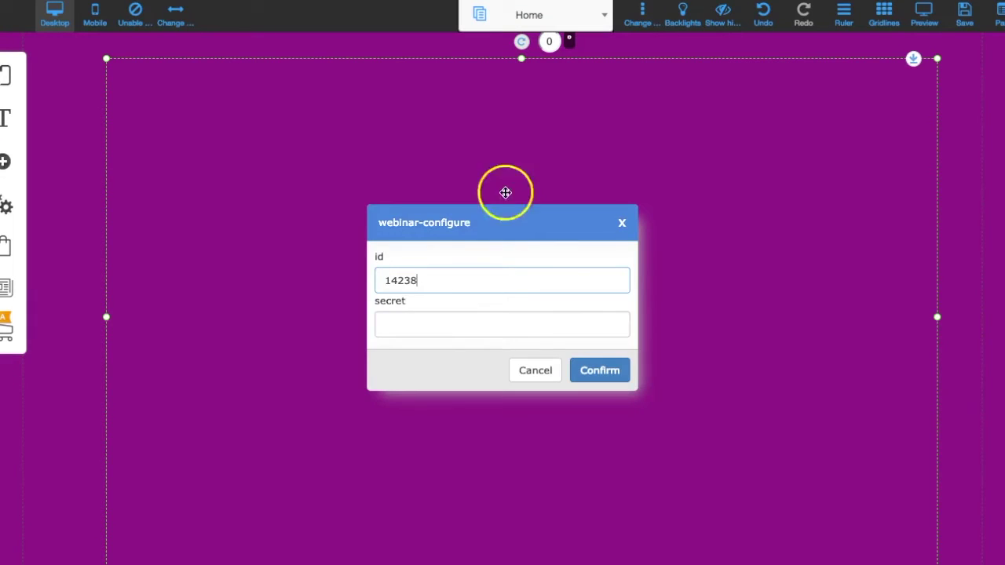
{"action": "left_click", "coordinate": [436, 327]}
{"action": "key", "text": "ctrl+v"}
{"action": "left_click", "coordinate": [602, 380]}
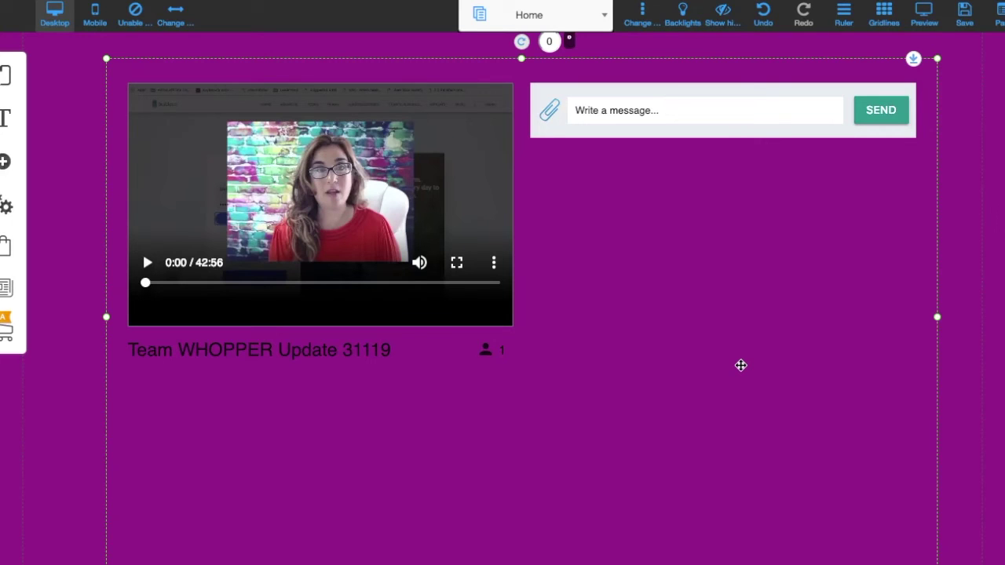
- Narrow the webinar element so the chat sits below the video, recentre it, and lengthen it to fit the message bar
{"action": "scroll", "coordinate": [741, 365], "scroll_direction": "down", "scroll_amount": 4}
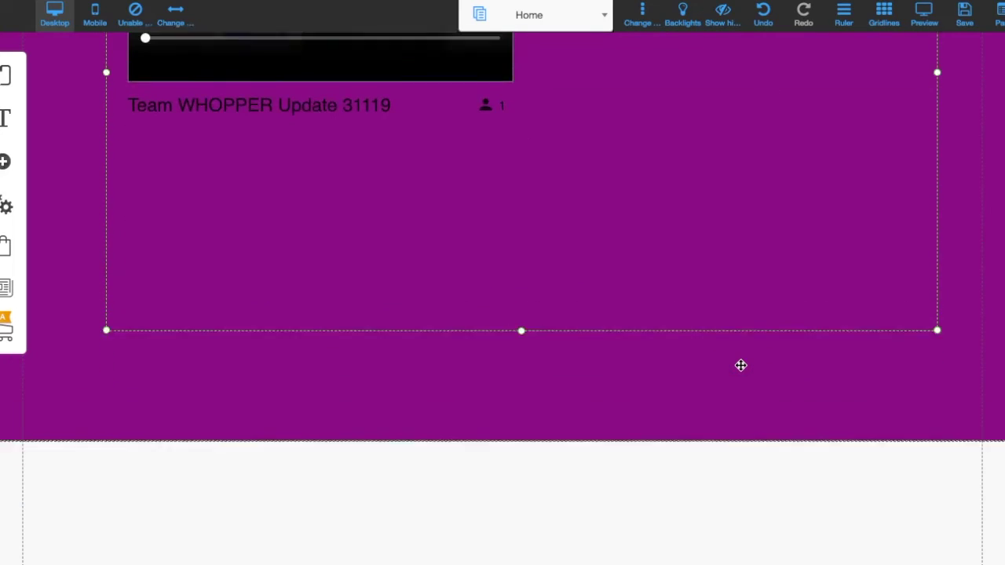
{"action": "left_click", "coordinate": [968, 475]}
{"action": "left_click_drag", "start_coordinate": [937, 437], "coordinate": [881, 379]}
{"action": "left_click_drag", "start_coordinate": [826, 294], "coordinate": [870, 303]}
{"action": "scroll", "coordinate": [870, 304], "scroll_direction": "up", "scroll_amount": 3}
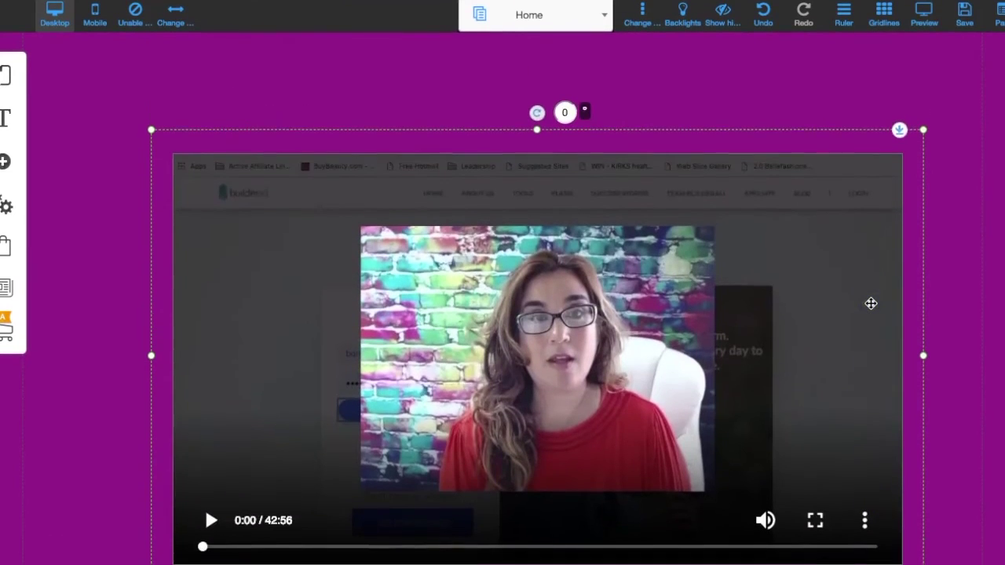
{"action": "scroll", "coordinate": [871, 303], "scroll_direction": "down", "scroll_amount": 3}
{"action": "left_click_drag", "start_coordinate": [539, 357], "coordinate": [534, 494]}
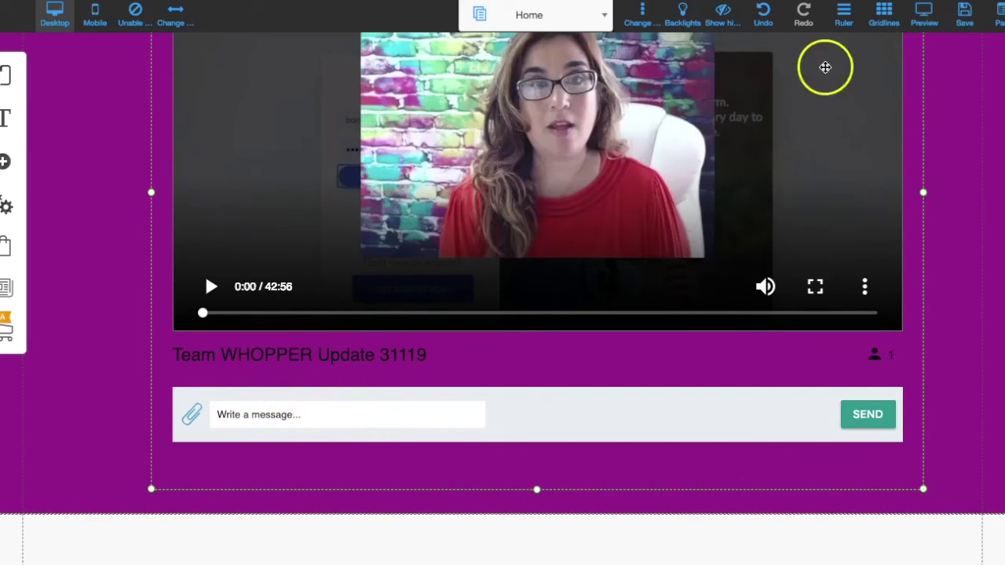
- Save the changes to the default layout and its Home page, and dismiss the alert
{"action": "left_click", "coordinate": [958, 27]}
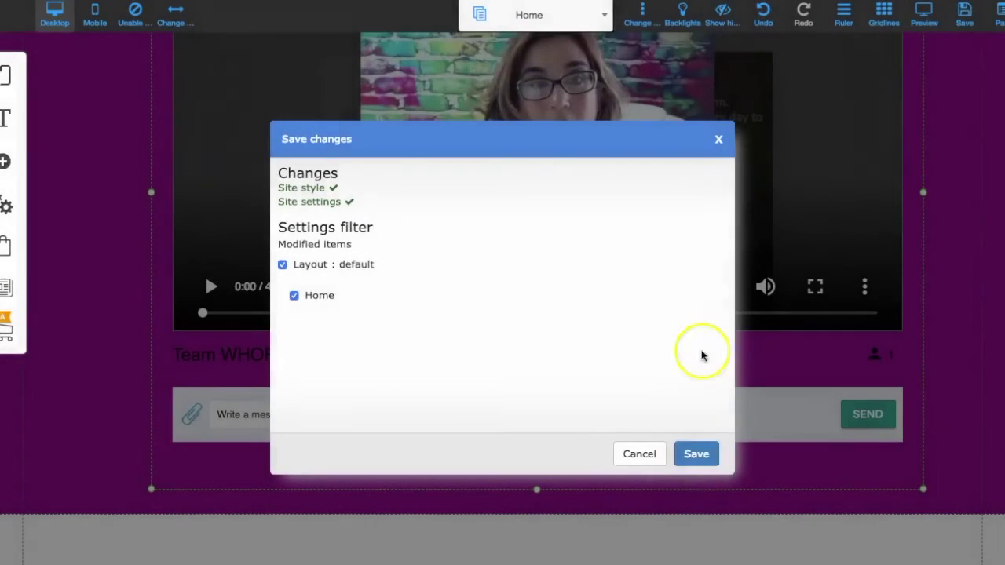
{"action": "left_click", "coordinate": [698, 454]}
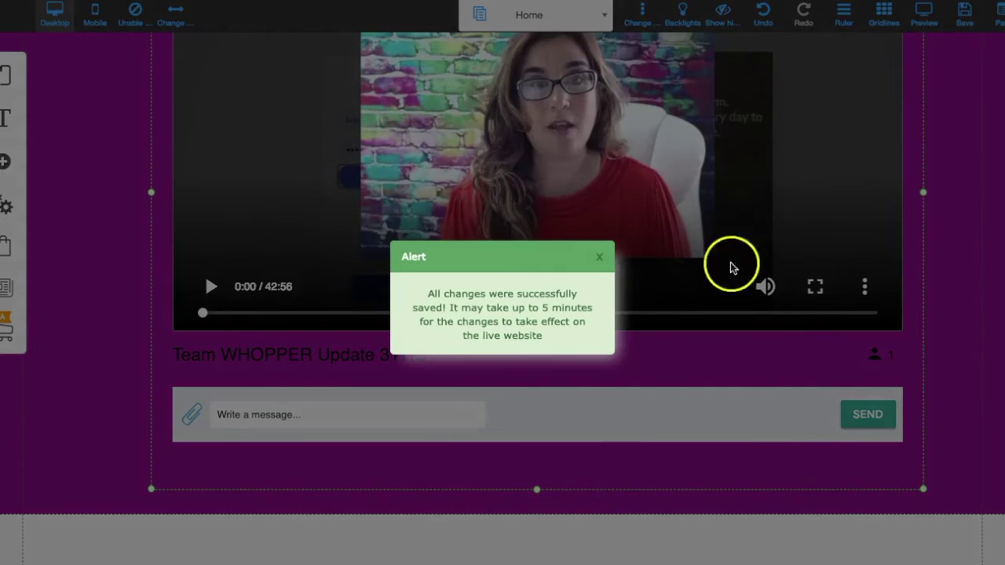
{"action": "left_click", "coordinate": [600, 255]}
- Preview the desktop page, check the embedded webinar video and chat, and return to editing
{"action": "scroll", "coordinate": [699, 332], "scroll_direction": "up", "scroll_amount": 3}
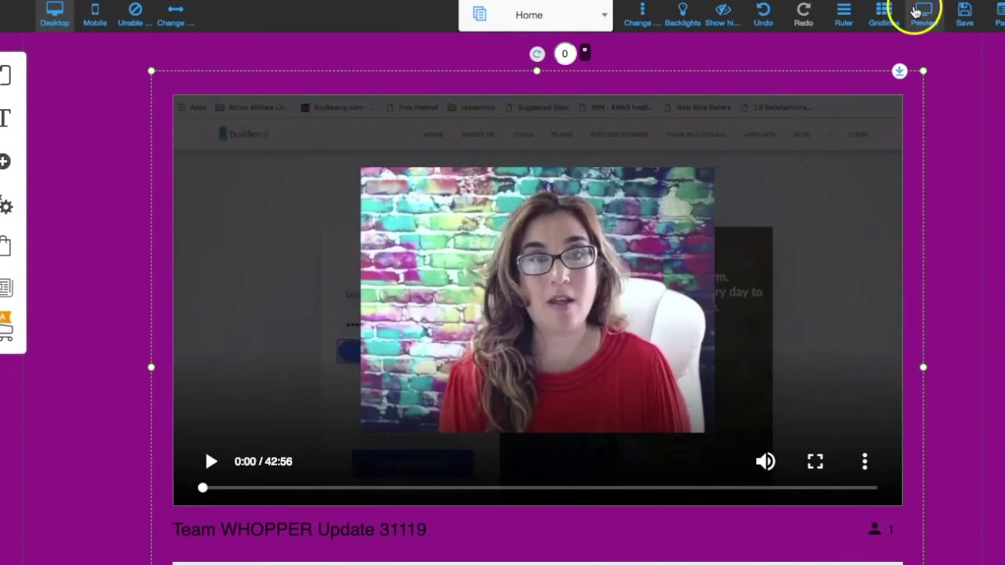
{"action": "left_click", "coordinate": [920, 16]}
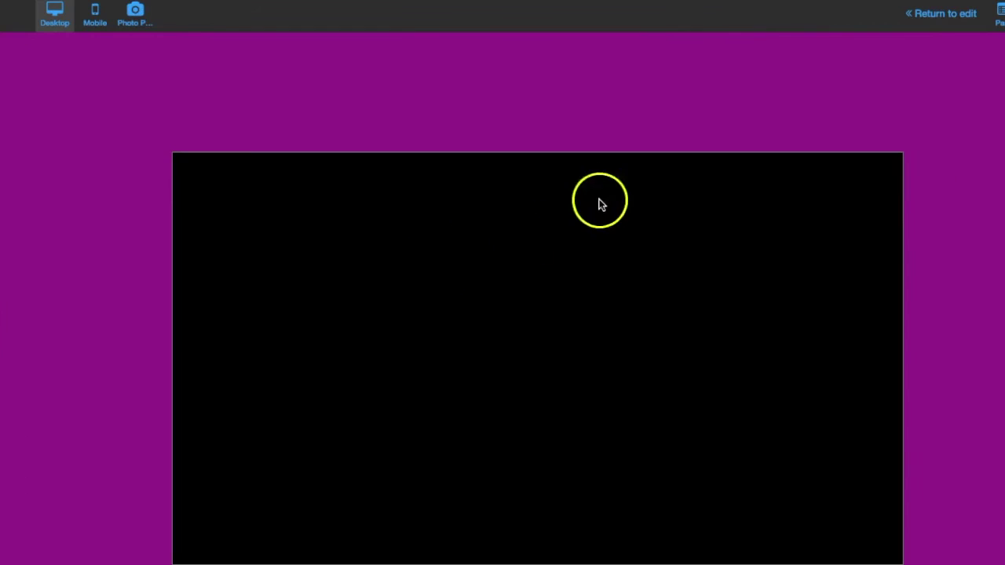
{"action": "scroll", "coordinate": [742, 249], "scroll_direction": "down", "scroll_amount": 3}
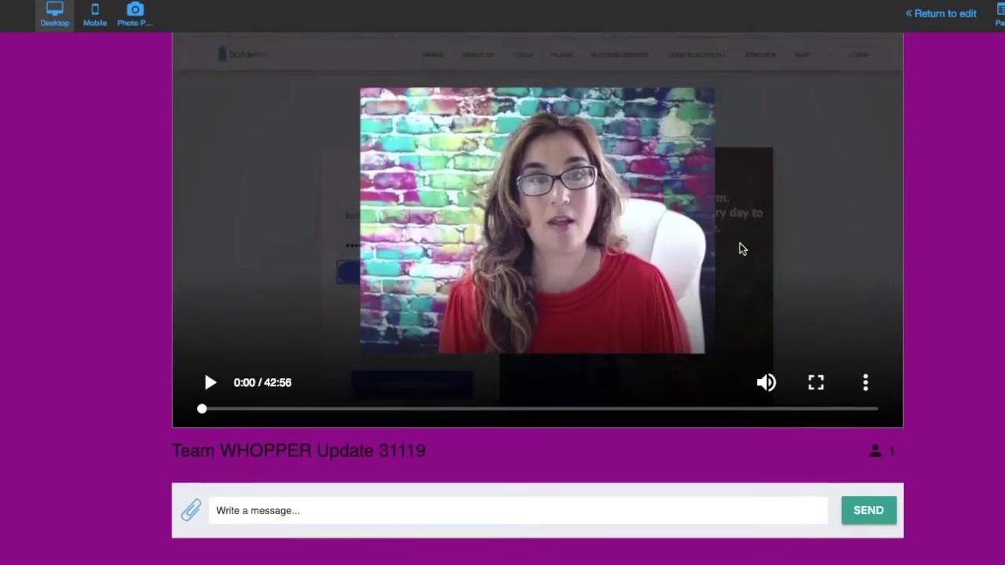
{"action": "scroll", "coordinate": [742, 249], "scroll_direction": "up", "scroll_amount": 1}
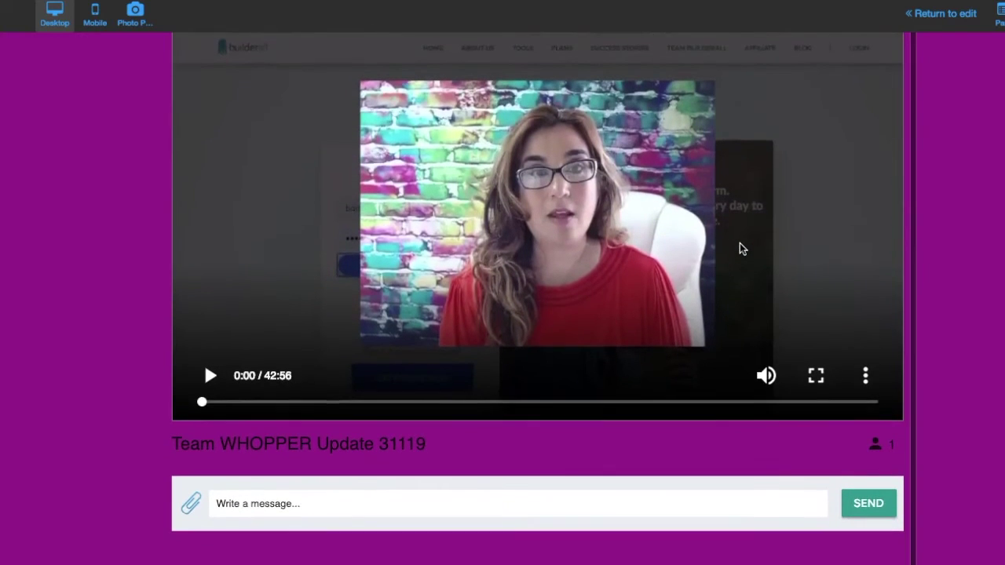
{"action": "left_click", "coordinate": [942, 13]}
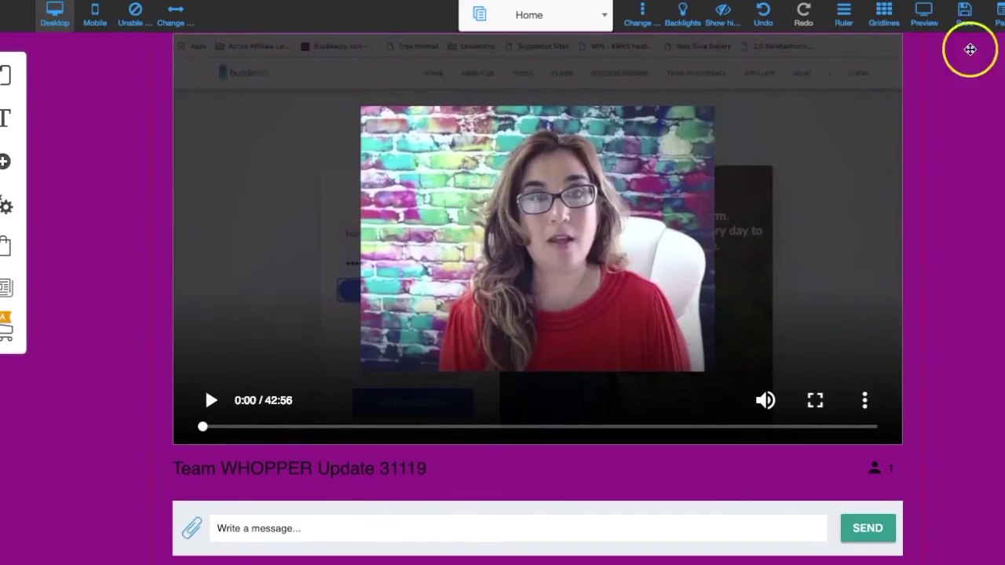
- Save the site style and settings again and close the alert
{"action": "left_click", "coordinate": [965, 16]}
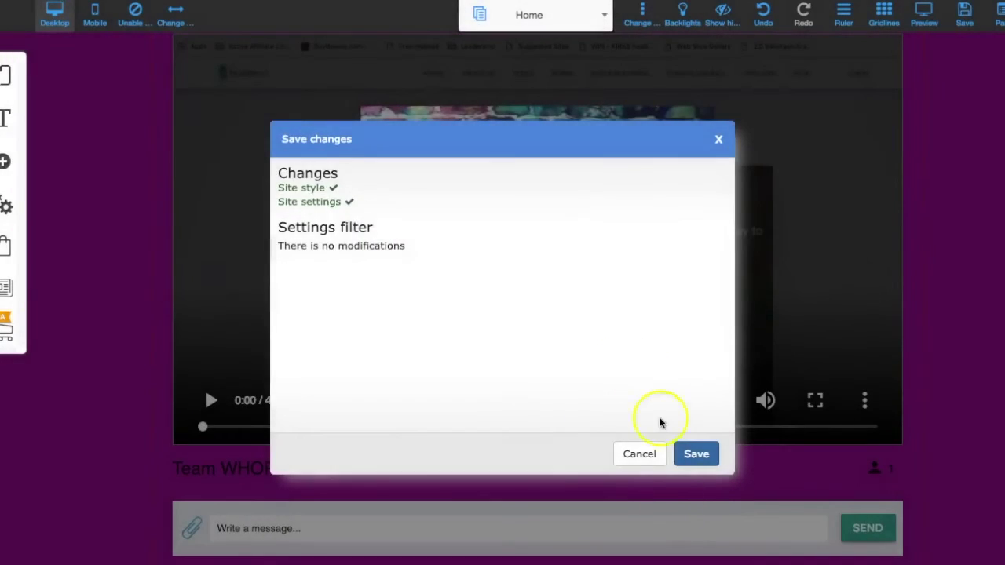
{"action": "left_click", "coordinate": [696, 454]}
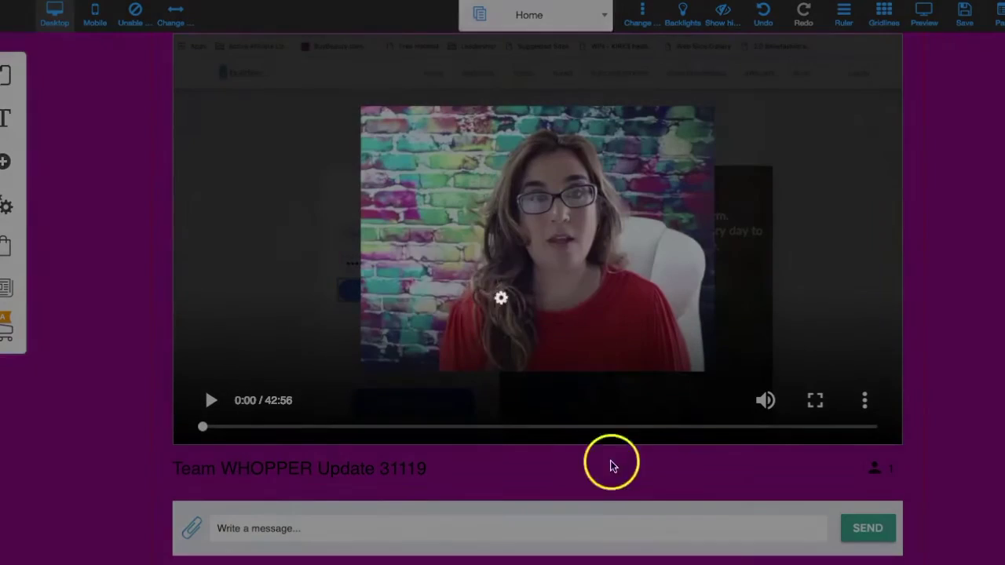
{"action": "left_click", "coordinate": [605, 256]}
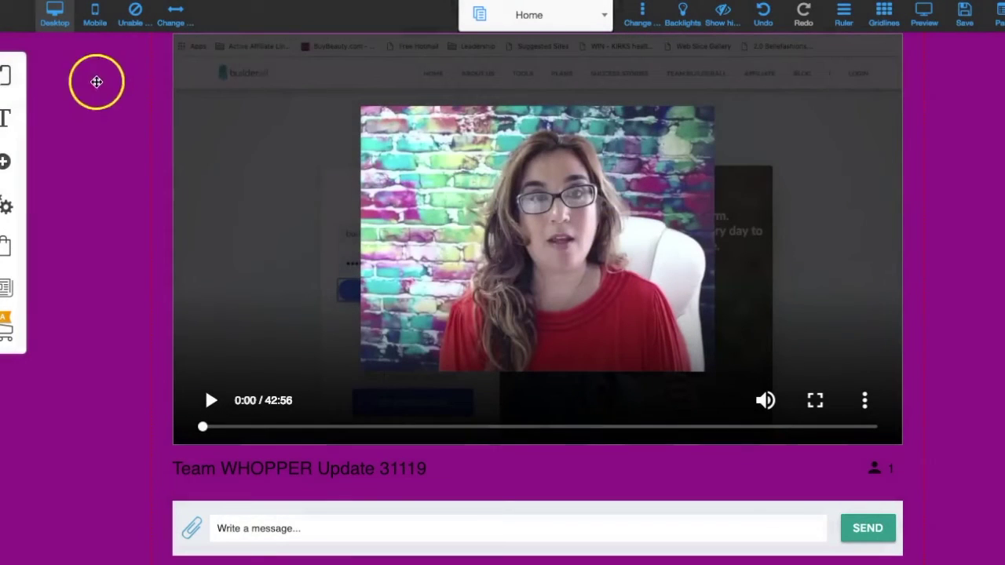
- Change the Home page's address to webinartest in its Settings and SEO, and save the page settings
{"action": "left_click", "coordinate": [7, 79]}
{"action": "left_click", "coordinate": [198, 116]}
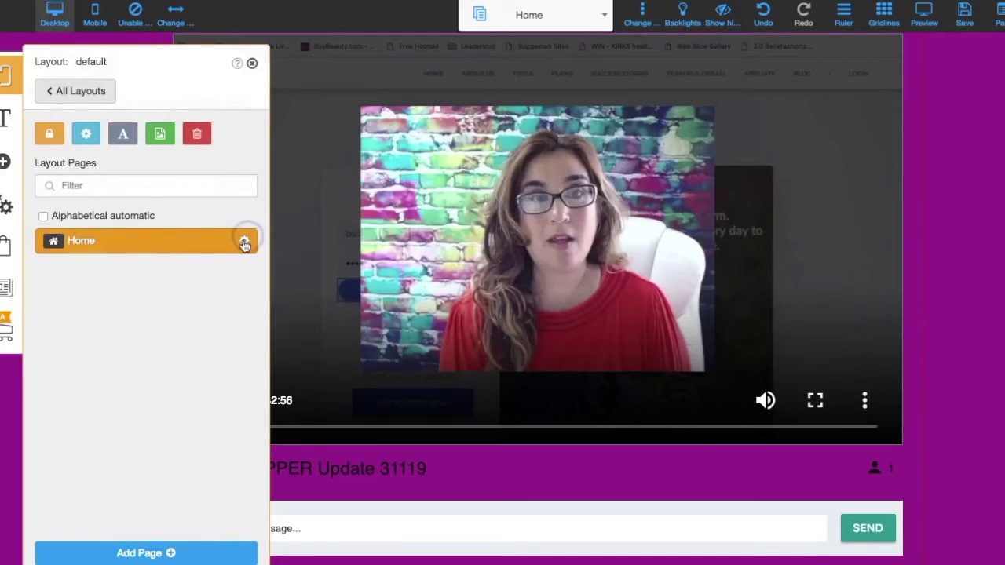
{"action": "left_click", "coordinate": [248, 245]}
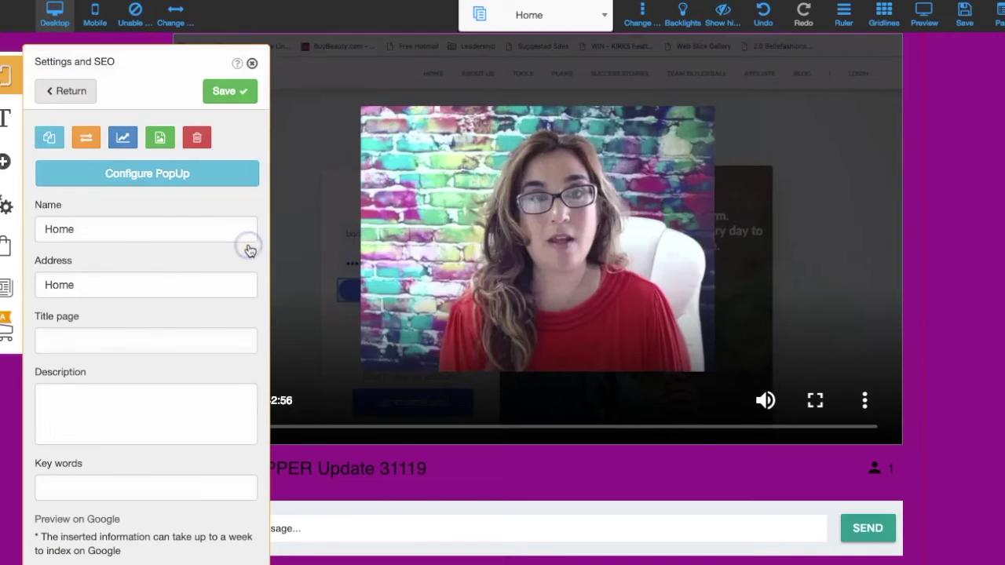
{"action": "left_click_drag", "start_coordinate": [78, 285], "coordinate": [26, 281]}
{"action": "type", "text": "webinartest"}
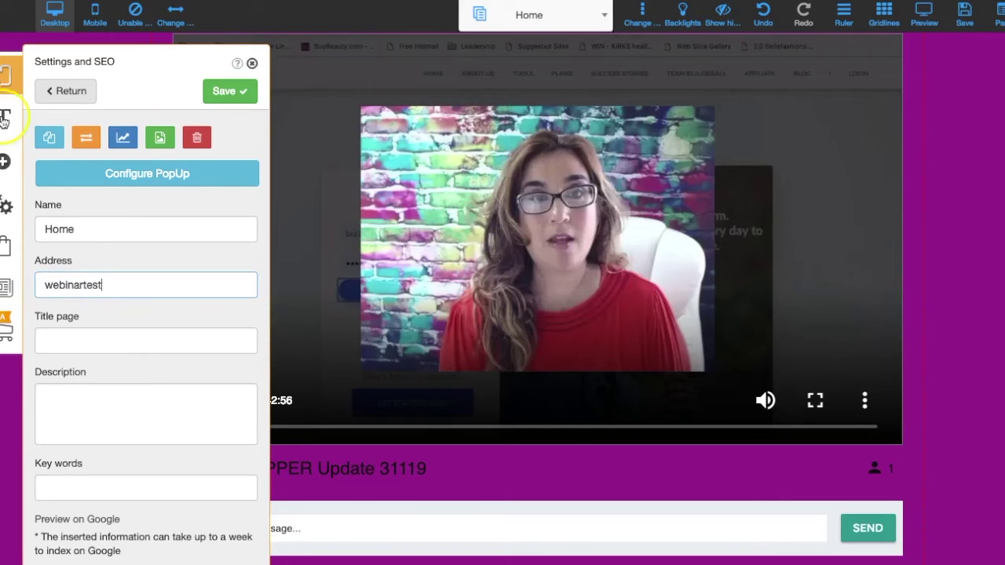
{"action": "left_click", "coordinate": [225, 91]}
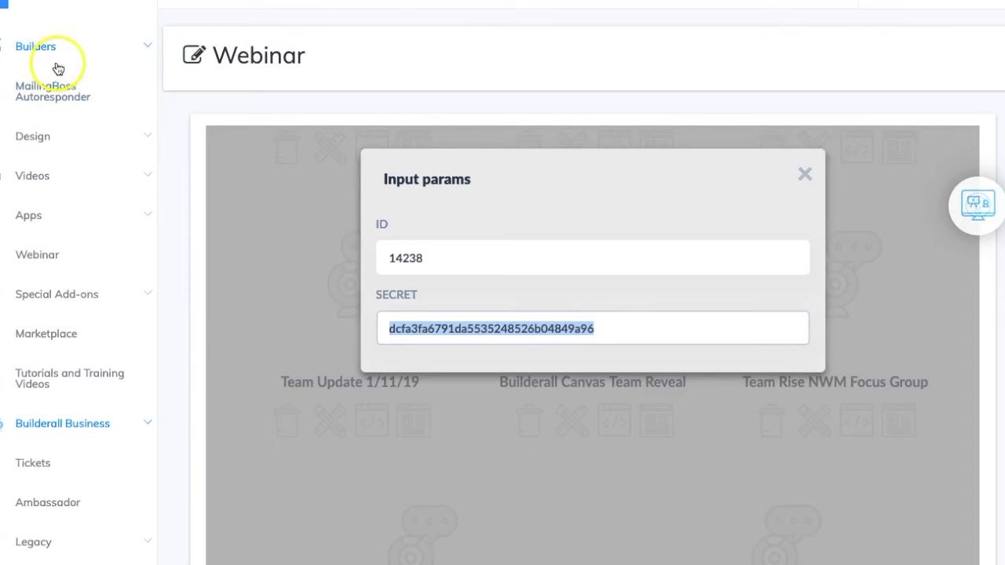
- Return to the Builderall dashboard and open the list of existing Drag and Drop Pixel Perfect sites
{"action": "left_click", "coordinate": [52, 49]}
{"action": "left_click", "coordinate": [53, 100]}
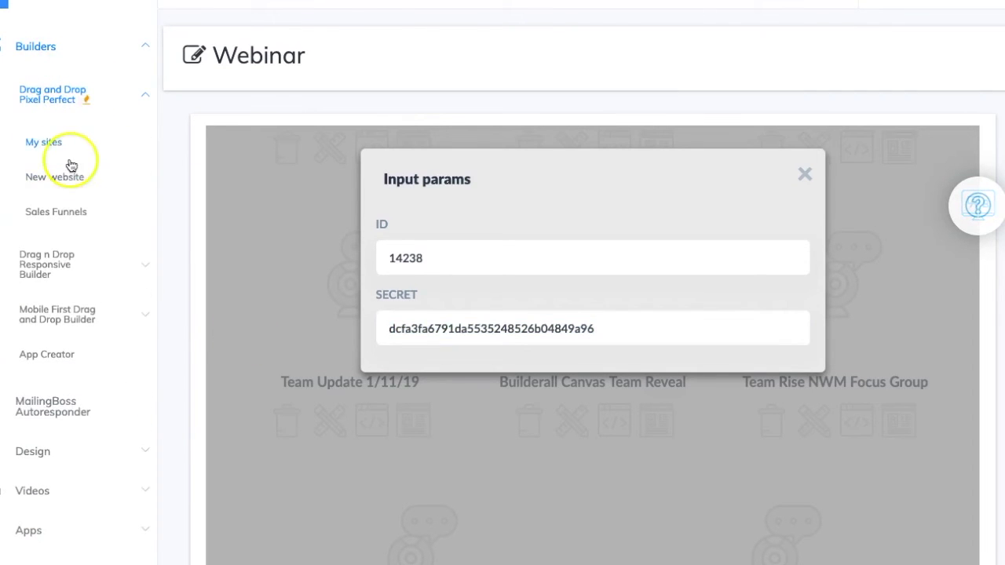
{"action": "left_click", "coordinate": [436, 81]}
{"action": "left_click", "coordinate": [44, 135]}
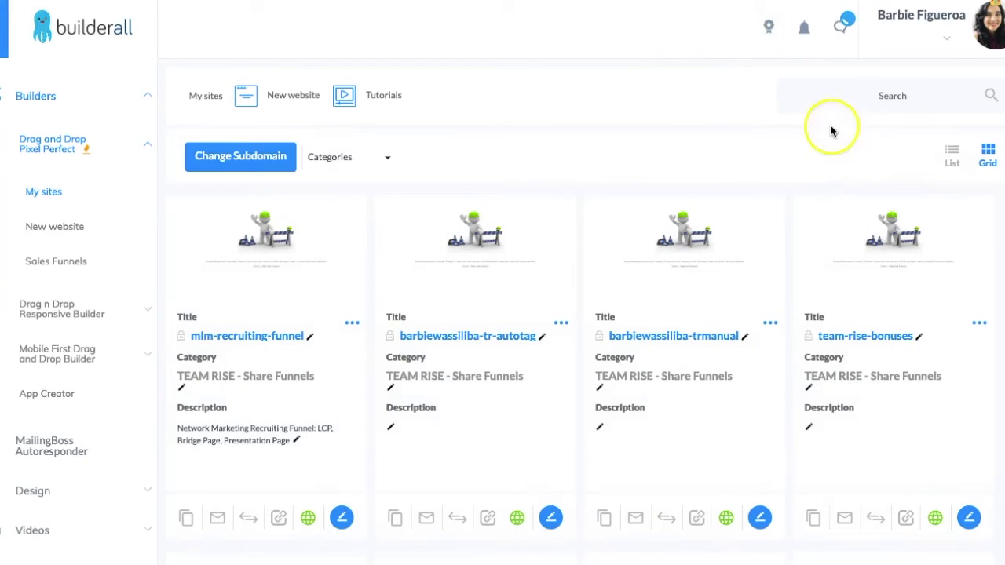
- Filter the existing sites by "webinar" and publish the webinarapptest site
{"action": "left_click", "coordinate": [930, 98]}
{"action": "type", "text": "w"}
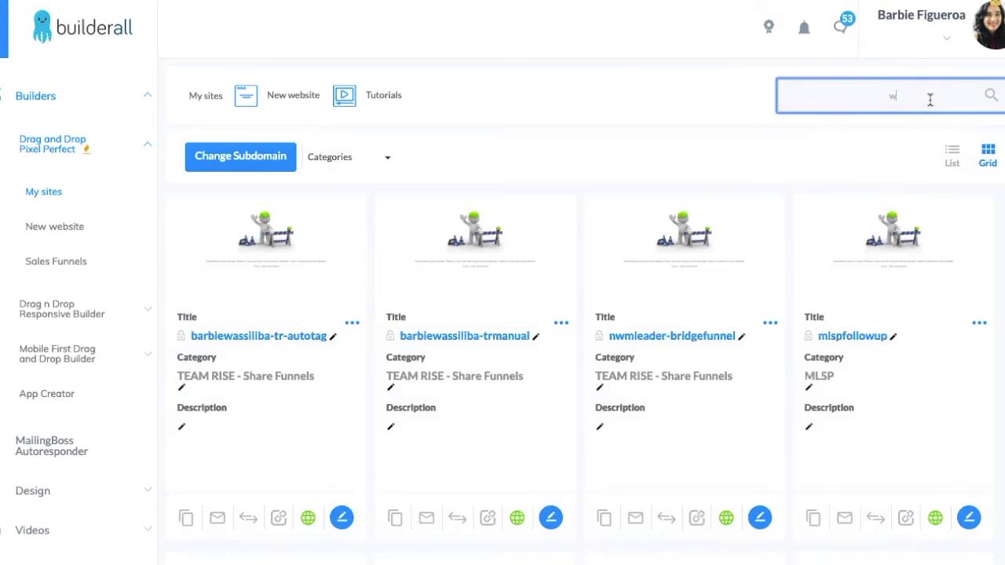
{"action": "type", "text": "ebinartest"}
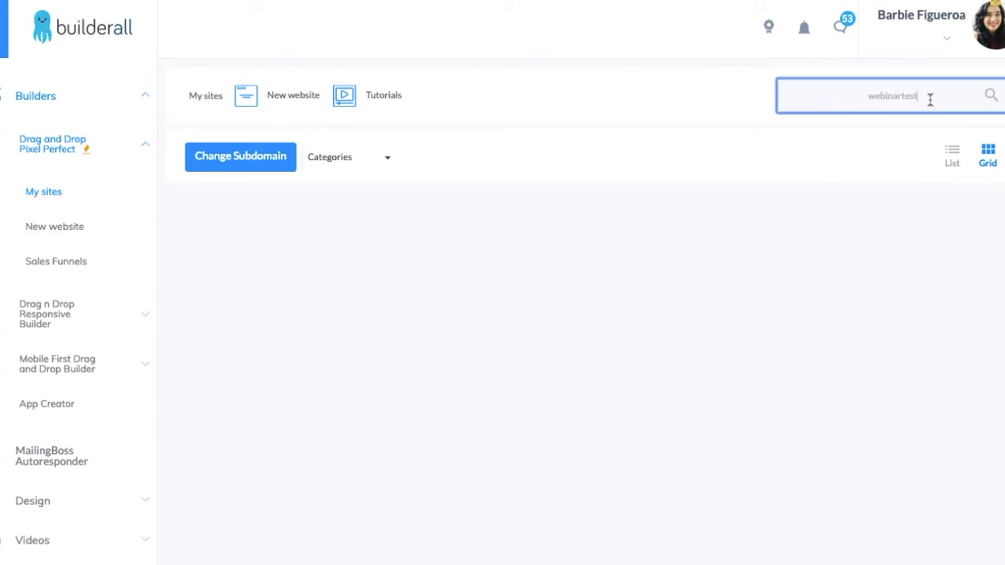
{"action": "key", "text": "BackSpace"}
{"action": "key", "text": "BackSpace"}
{"action": "key", "text": "BackSpace"}
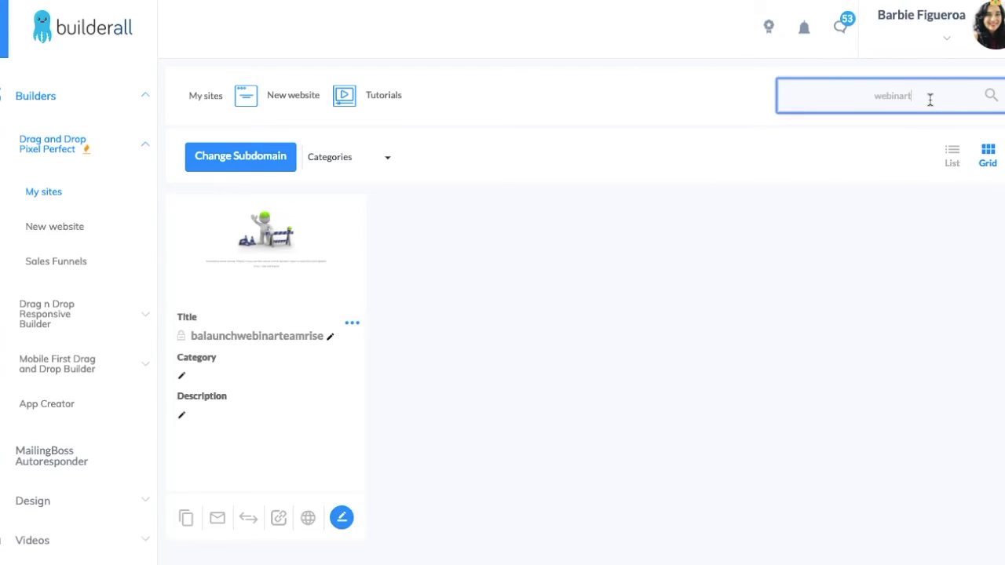
{"action": "key", "text": "BackSpace"}
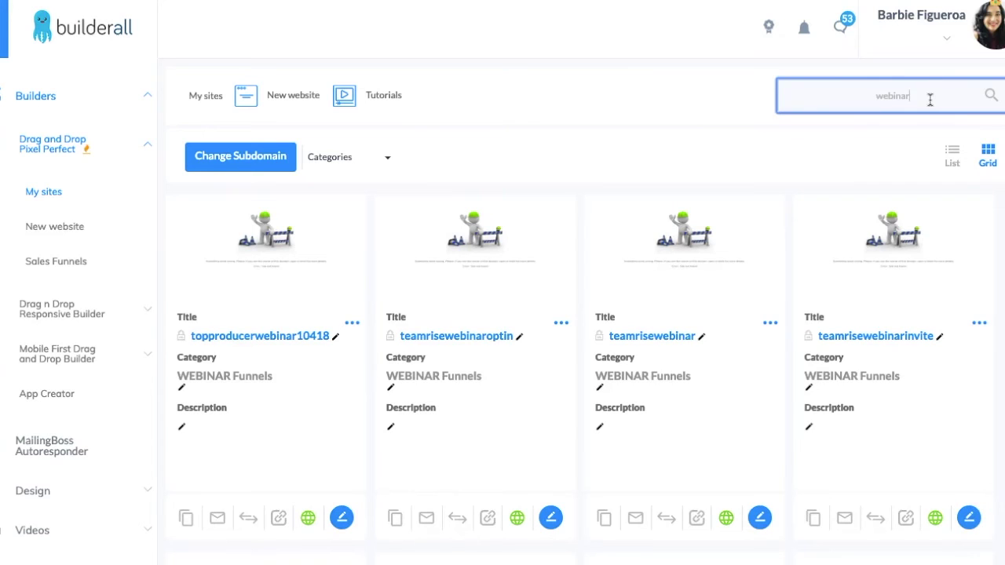
{"action": "scroll", "coordinate": [623, 251], "scroll_direction": "down", "scroll_amount": 7}
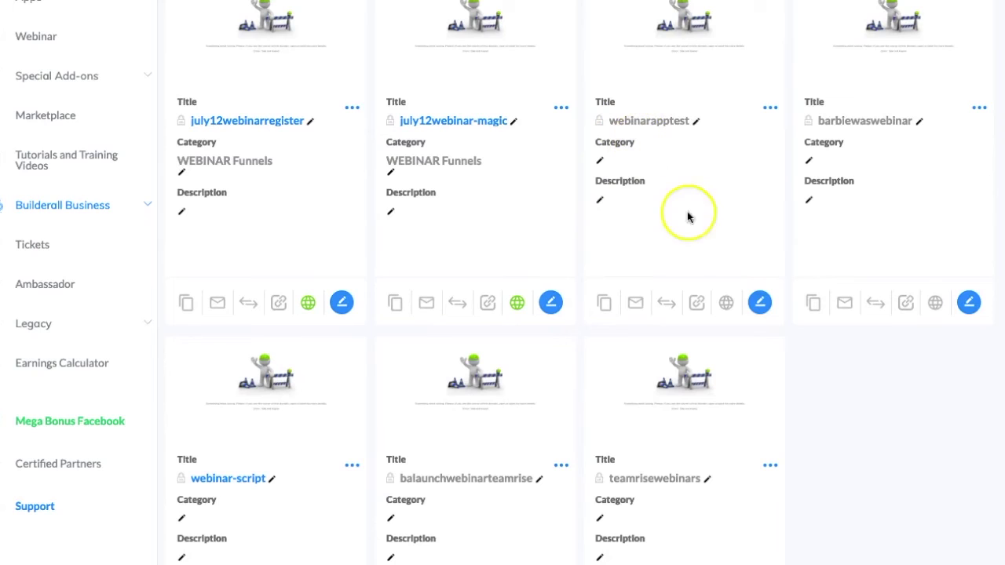
{"action": "left_click", "coordinate": [726, 304]}
{"action": "left_click", "coordinate": [634, 42]}
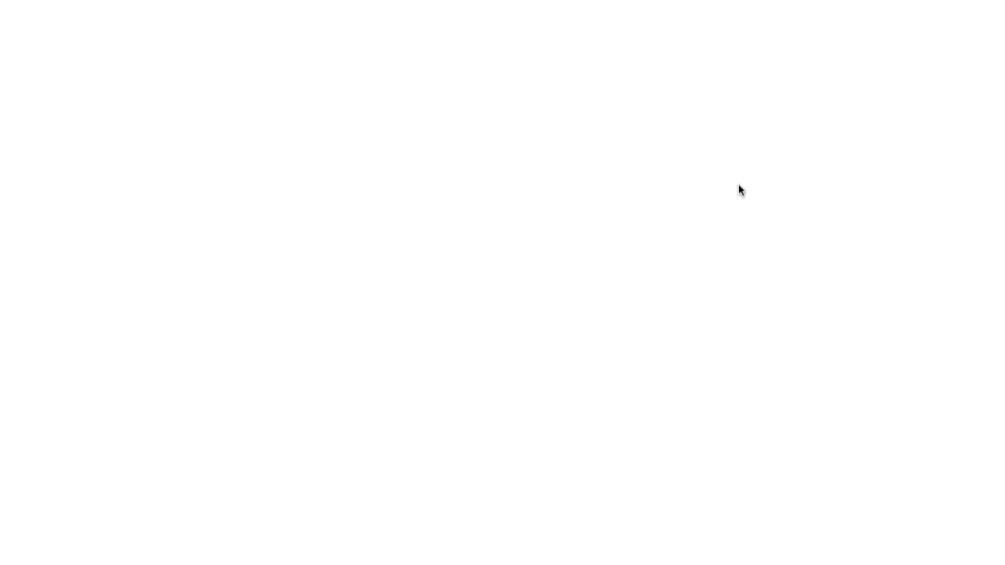
- Filter the sites by "webinar" again and open the live webinarapptest page
{"action": "scroll", "coordinate": [904, 133], "scroll_direction": "up", "scroll_amount": 7}
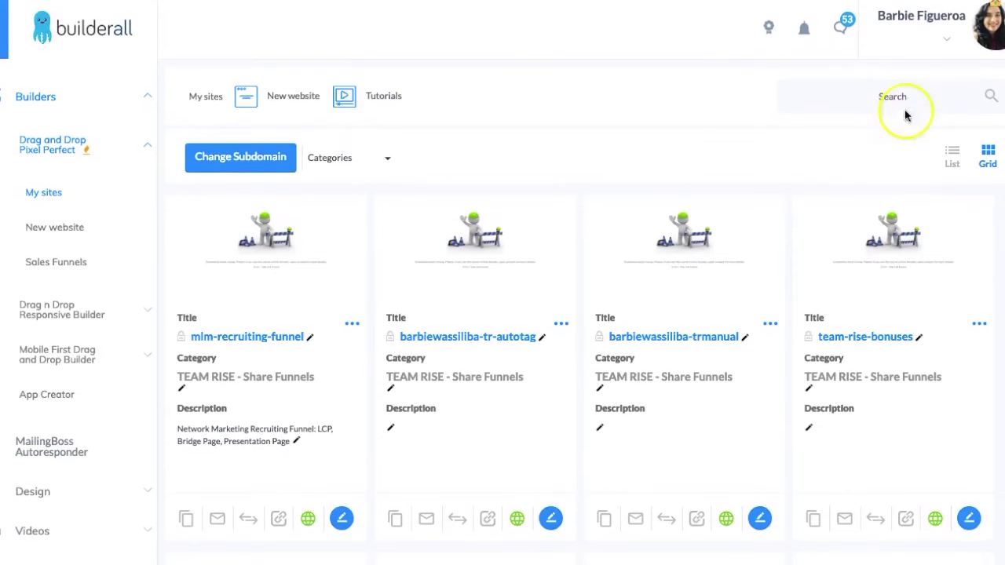
{"action": "left_click", "coordinate": [863, 97]}
{"action": "type", "text": "webi"}
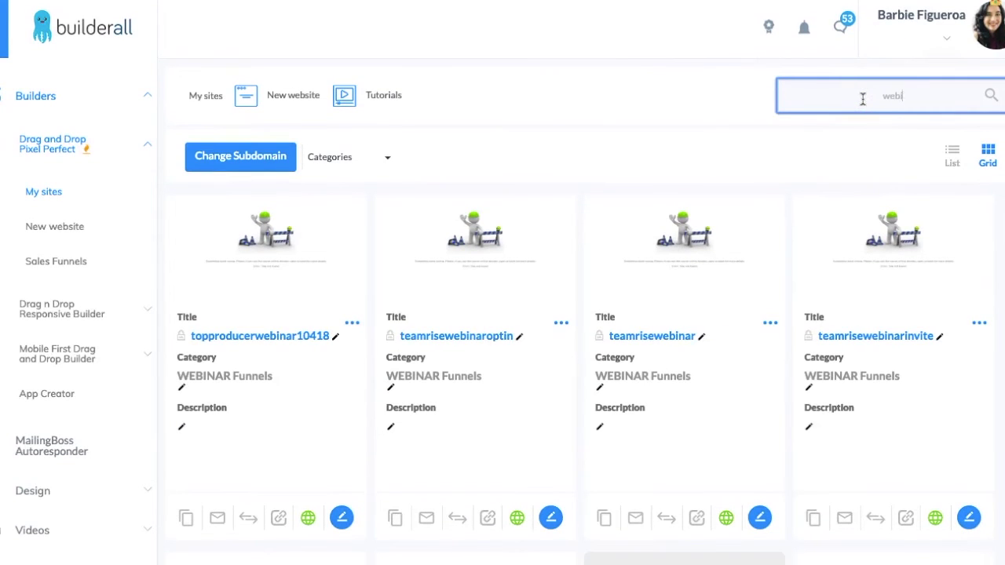
{"action": "type", "text": "nar"}
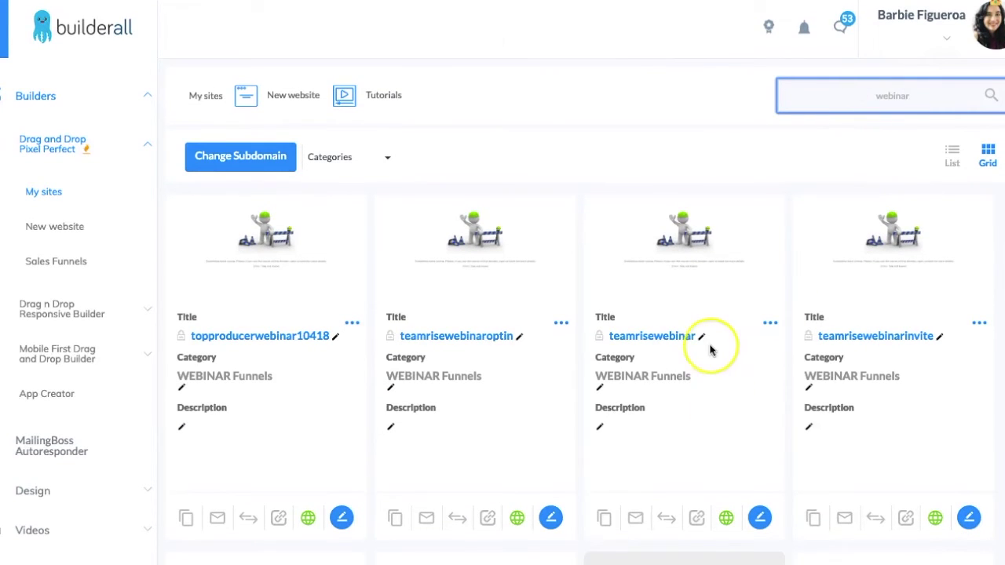
{"action": "scroll", "coordinate": [709, 347], "scroll_direction": "down", "scroll_amount": 4}
{"action": "left_click", "coordinate": [678, 374]}
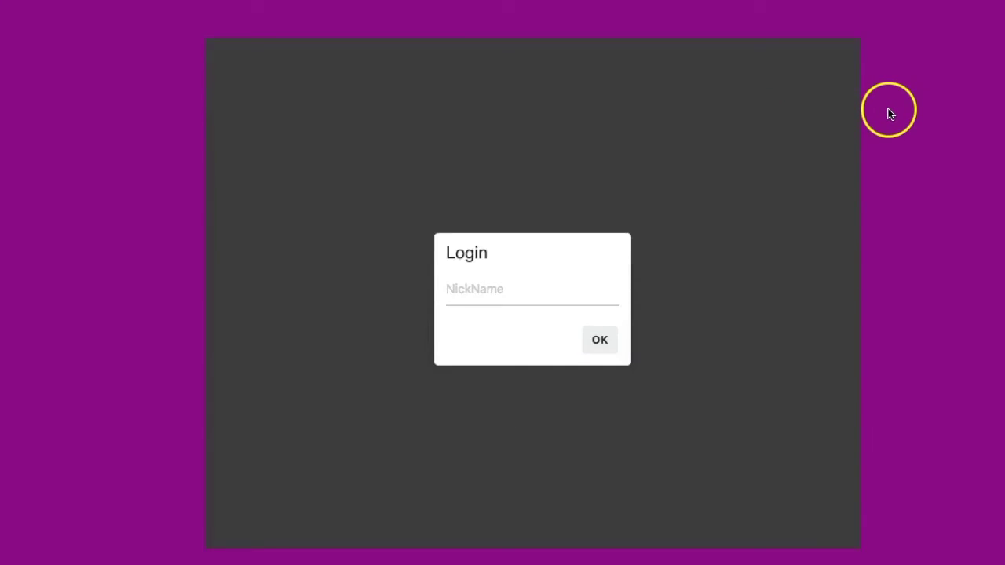
- Enter a nickname in the embedded webinar's Login form and join the webinar
{"action": "left_click", "coordinate": [516, 212]}
{"action": "type", "text": "barbief"}
{"action": "left_click", "coordinate": [599, 260]}
{"action": "scroll", "coordinate": [392, 157], "scroll_direction": "up", "scroll_amount": 2}
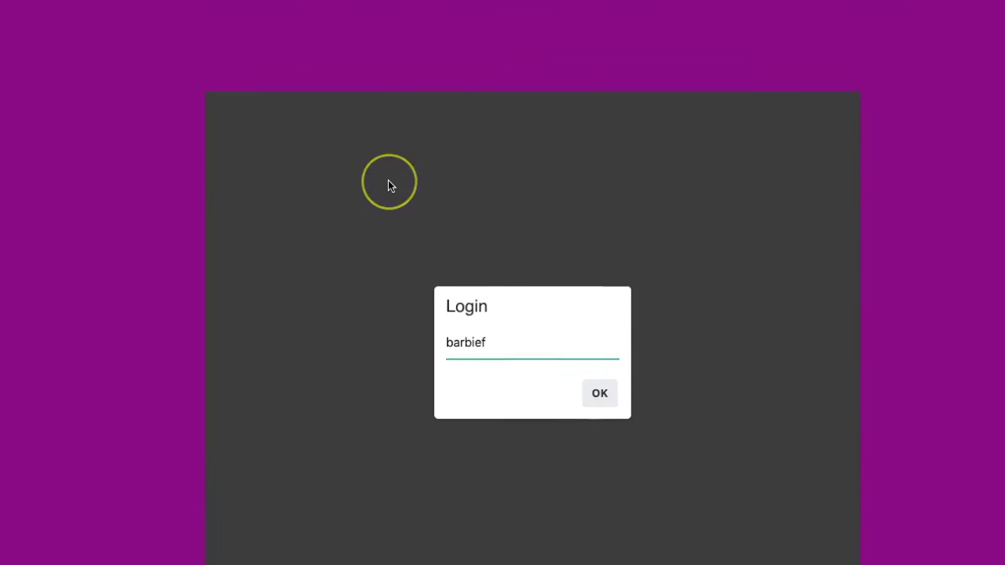
{"action": "scroll", "coordinate": [516, 267], "scroll_direction": "down", "scroll_amount": 2}
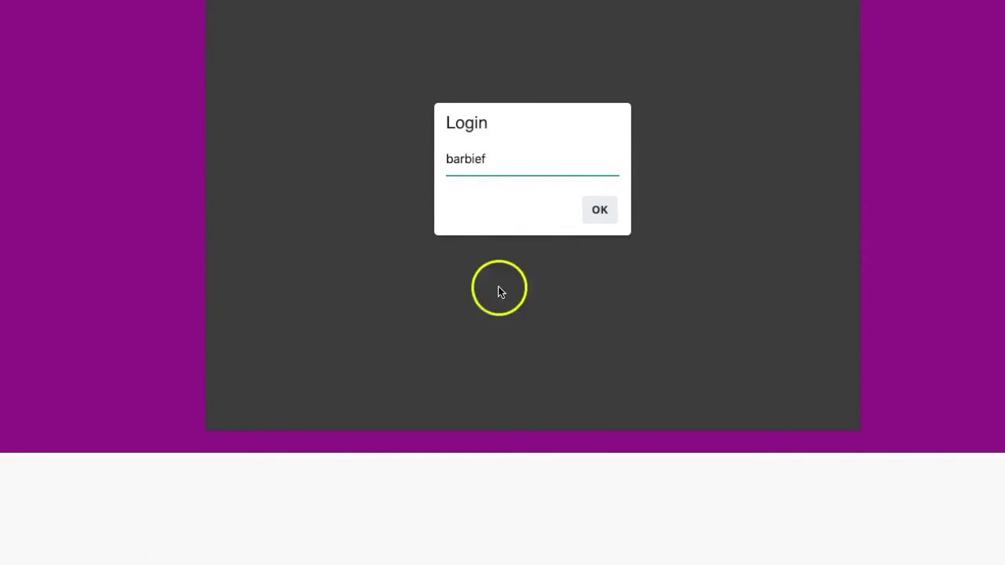
{"action": "left_click", "coordinate": [601, 212]}
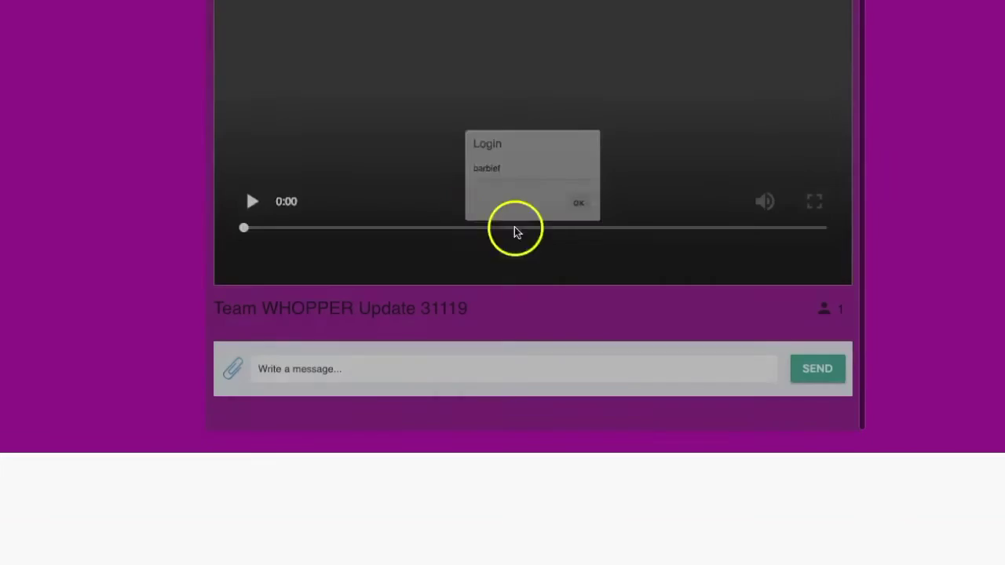
- Check the webinar video and chat area on the live page, pausing the video playback
{"action": "scroll", "coordinate": [934, 263], "scroll_direction": "up", "scroll_amount": 2}
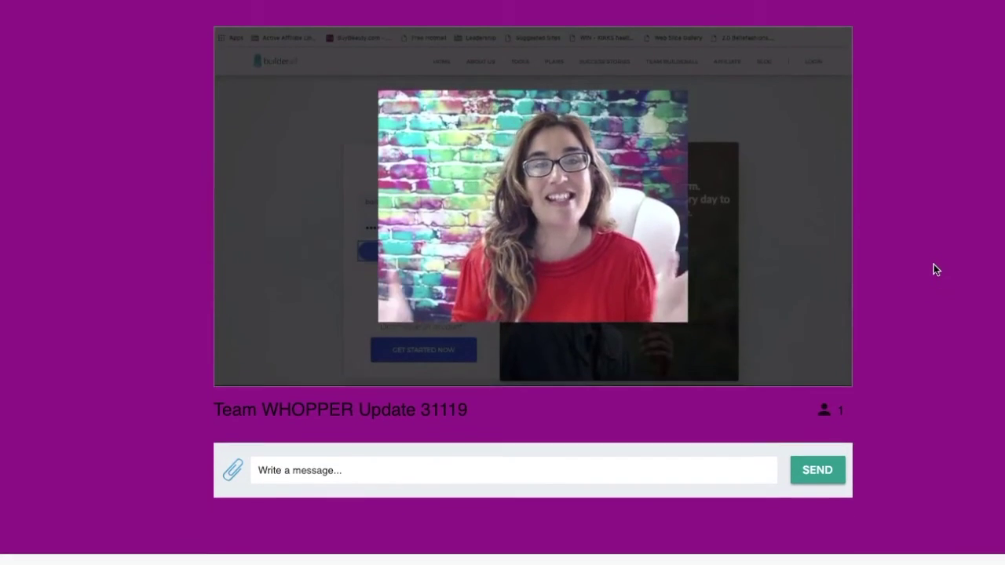
{"action": "scroll", "coordinate": [934, 264], "scroll_direction": "down", "scroll_amount": 2}
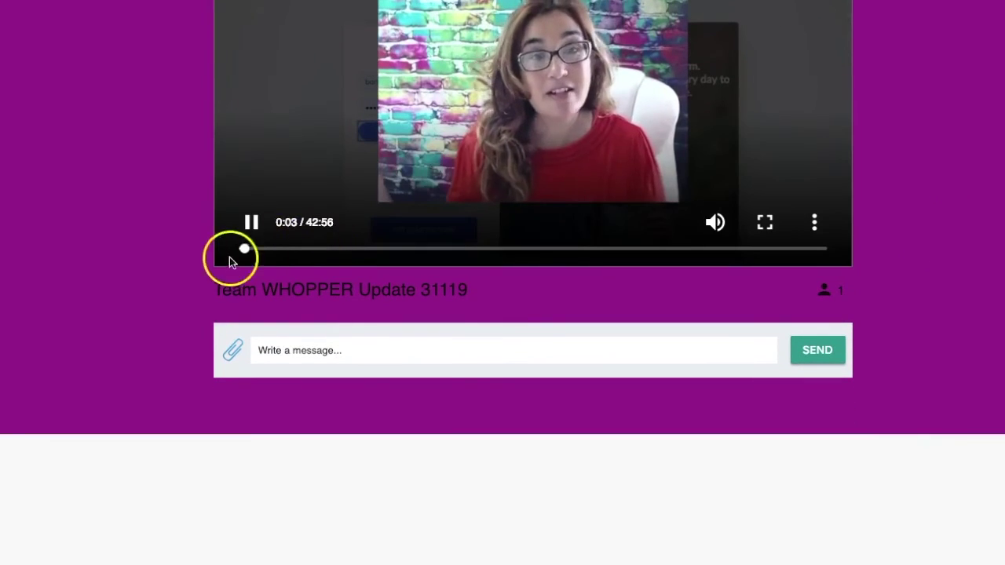
{"action": "left_click", "coordinate": [251, 223]}
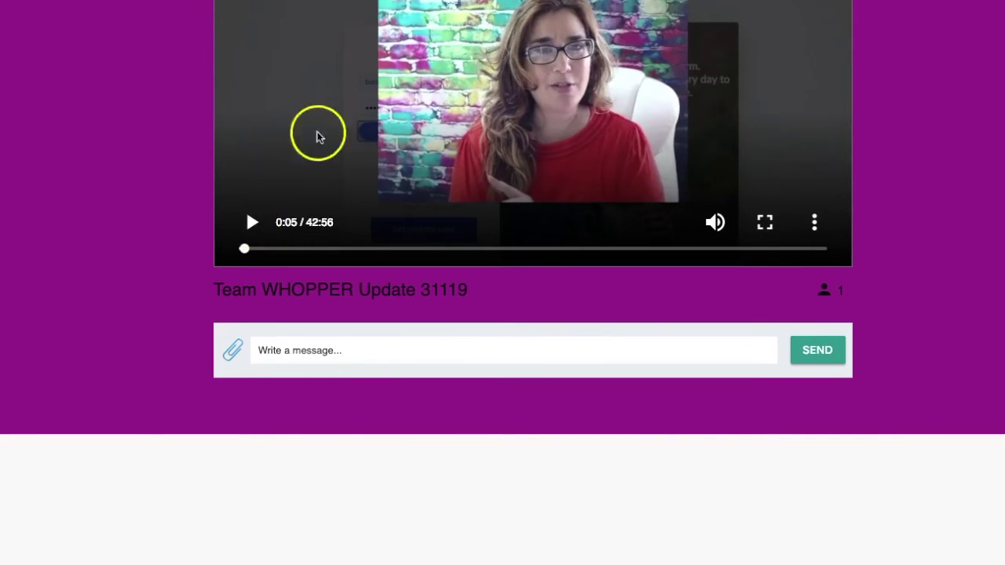
{"action": "scroll", "coordinate": [951, 322], "scroll_direction": "up", "scroll_amount": 5}
{"action": "scroll", "coordinate": [951, 320], "scroll_direction": "down", "scroll_amount": 3}
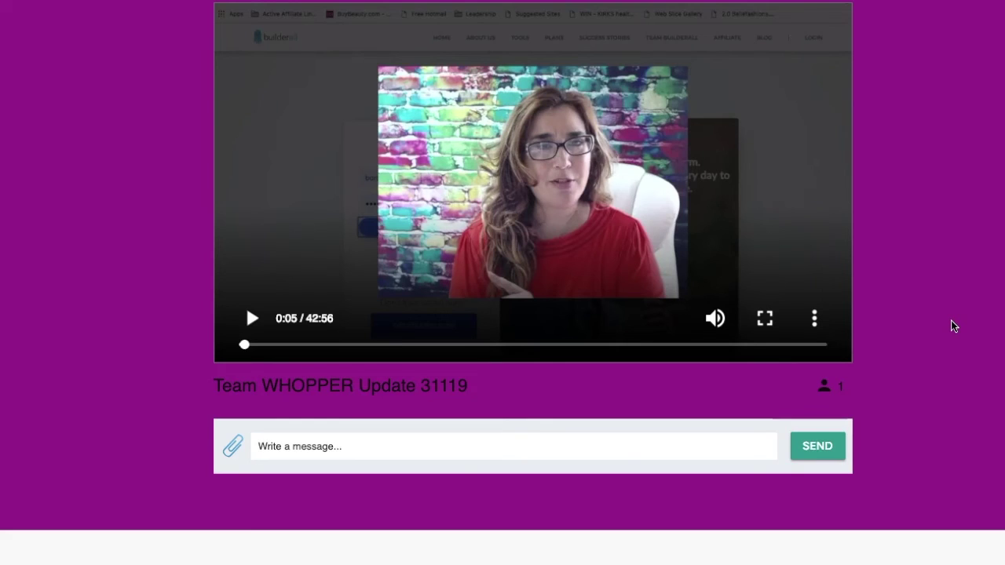
- Activate the message field of the webinar chat below the video
{"action": "left_click", "coordinate": [373, 449]}
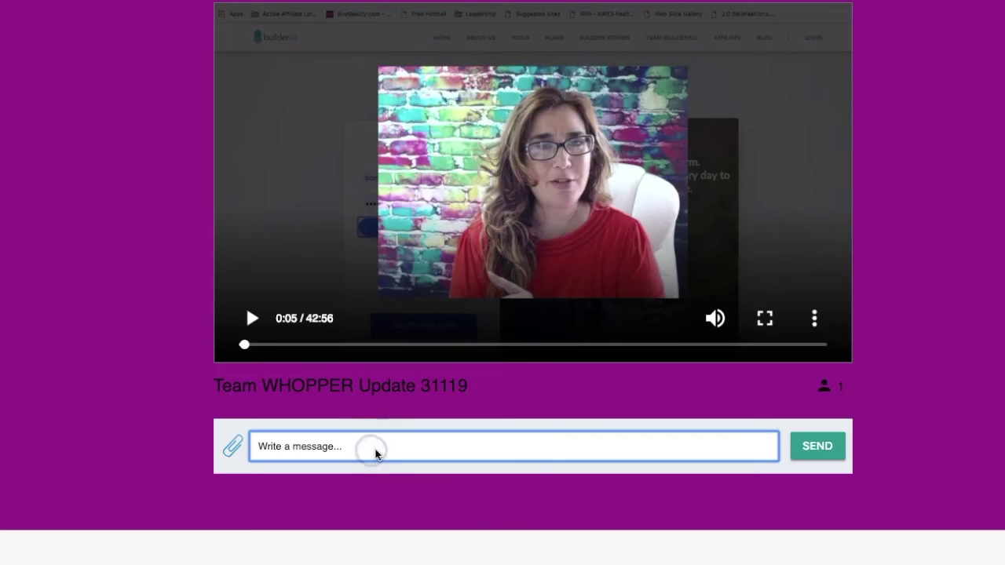